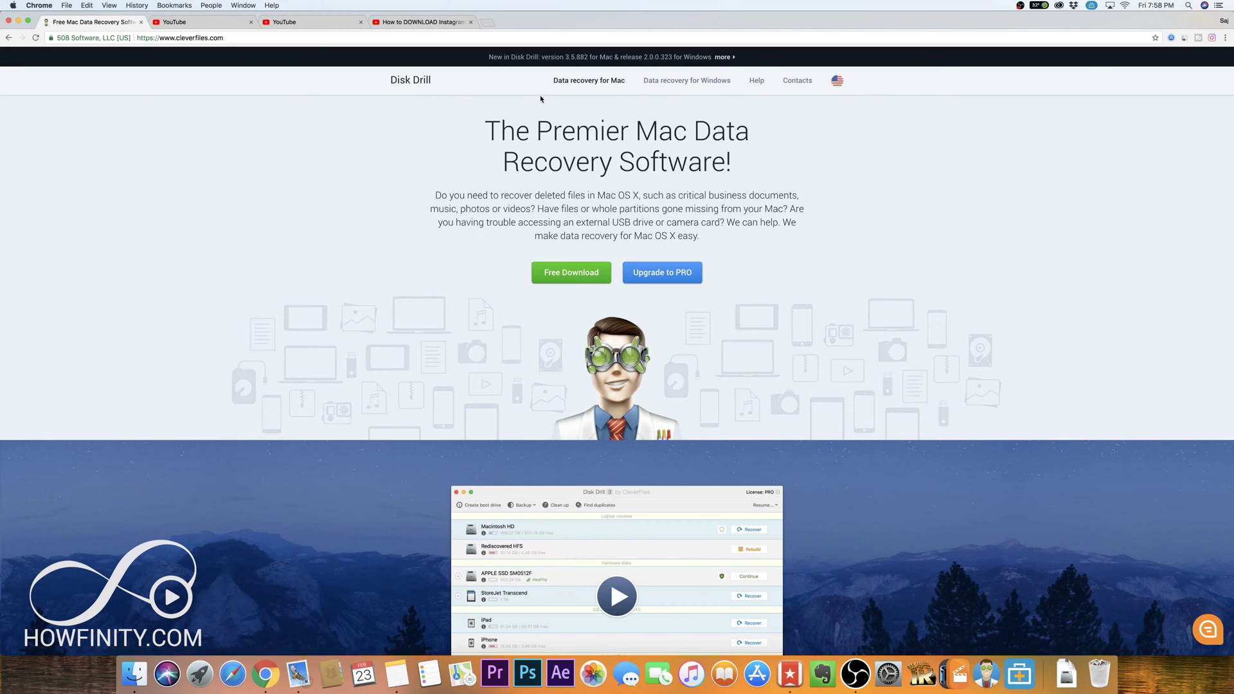
- Compare the Windows and Mac versions' product pages in Chrome
click(704, 82)
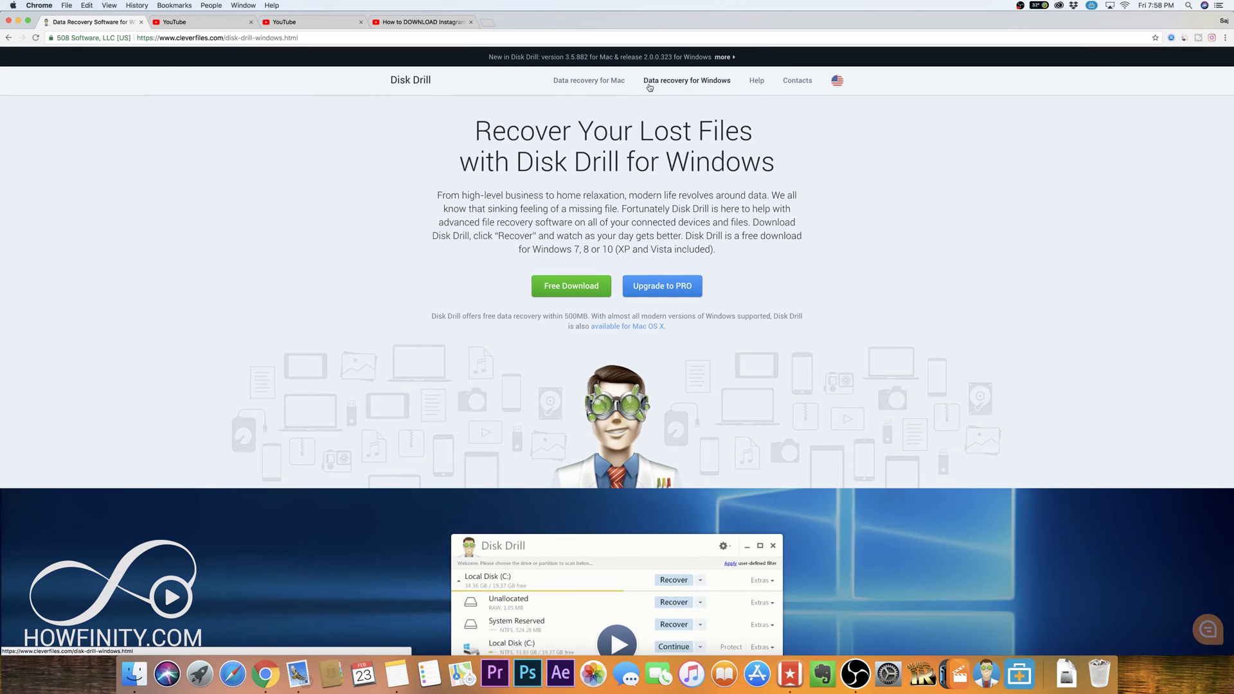
click(593, 82)
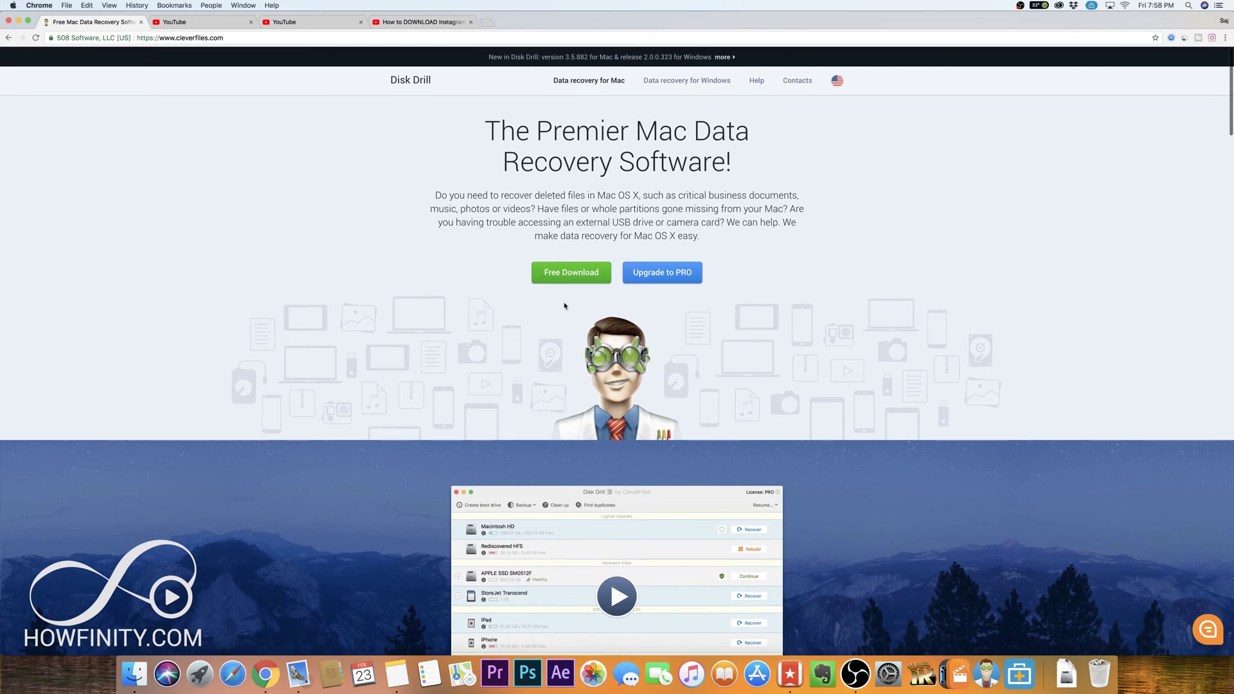
click(571, 272)
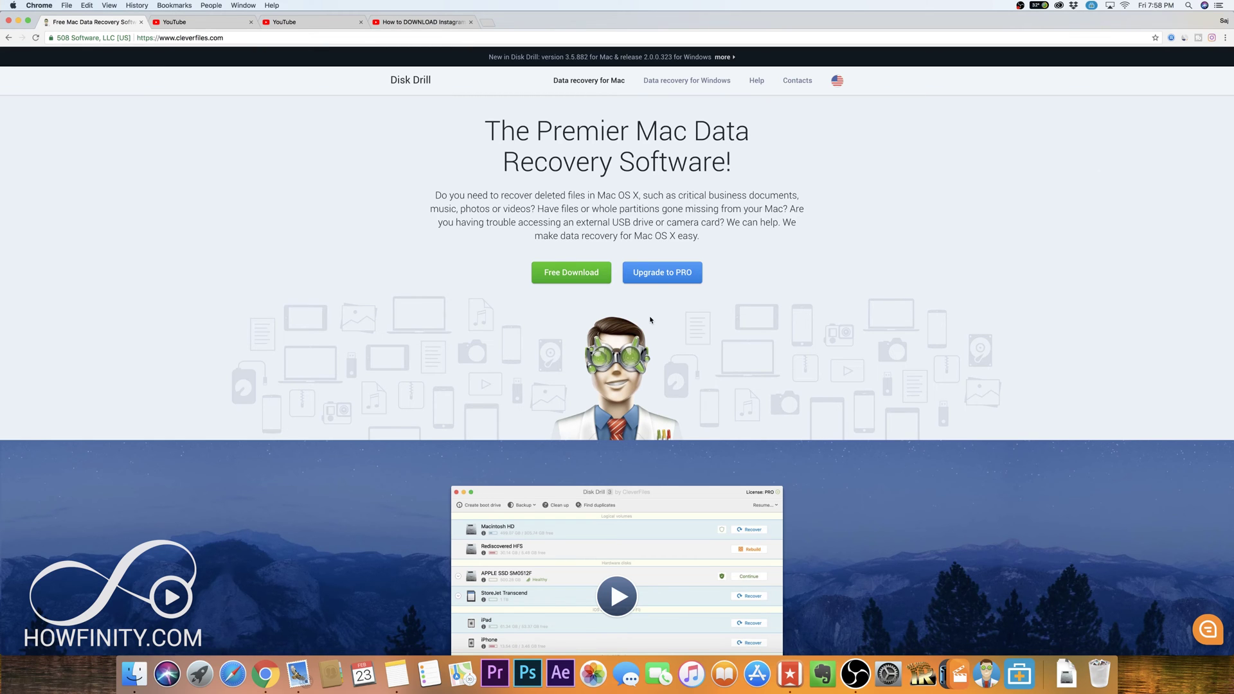
- Hide Chrome, move the CANON XF icon left, and show its info (31.99 GB FAT32)
key(super+h)
drag(485, 190, 339, 191)
click(353, 209)
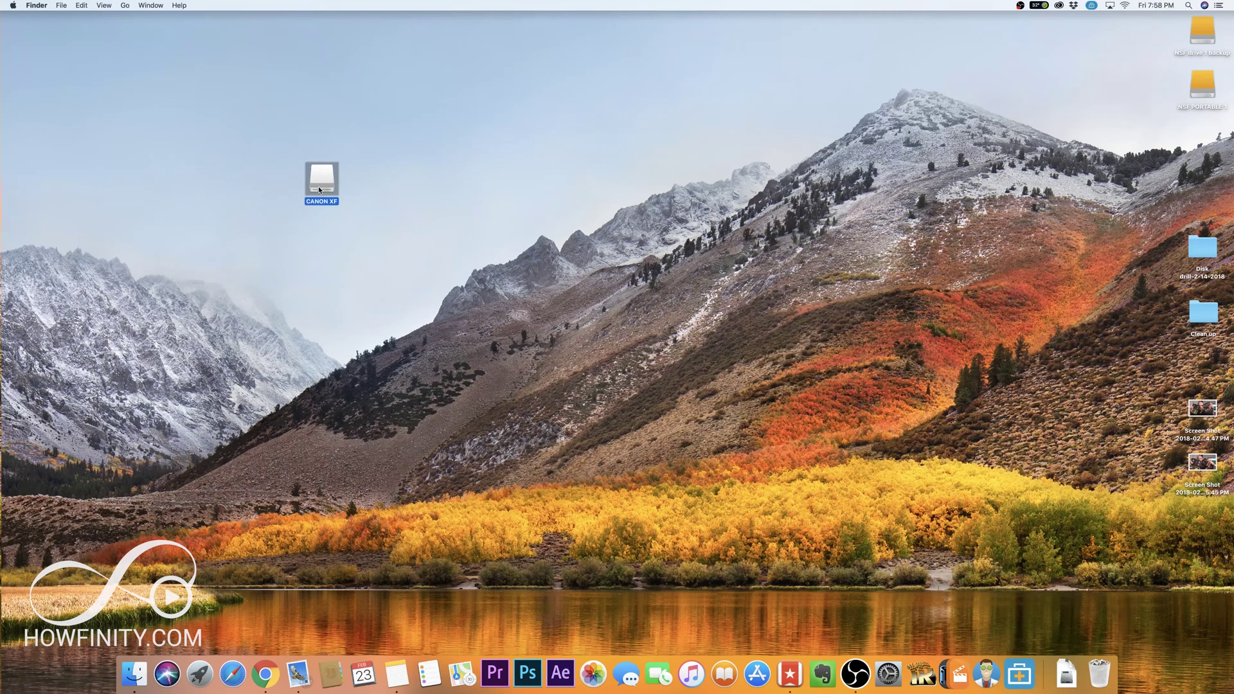
key(super+i)
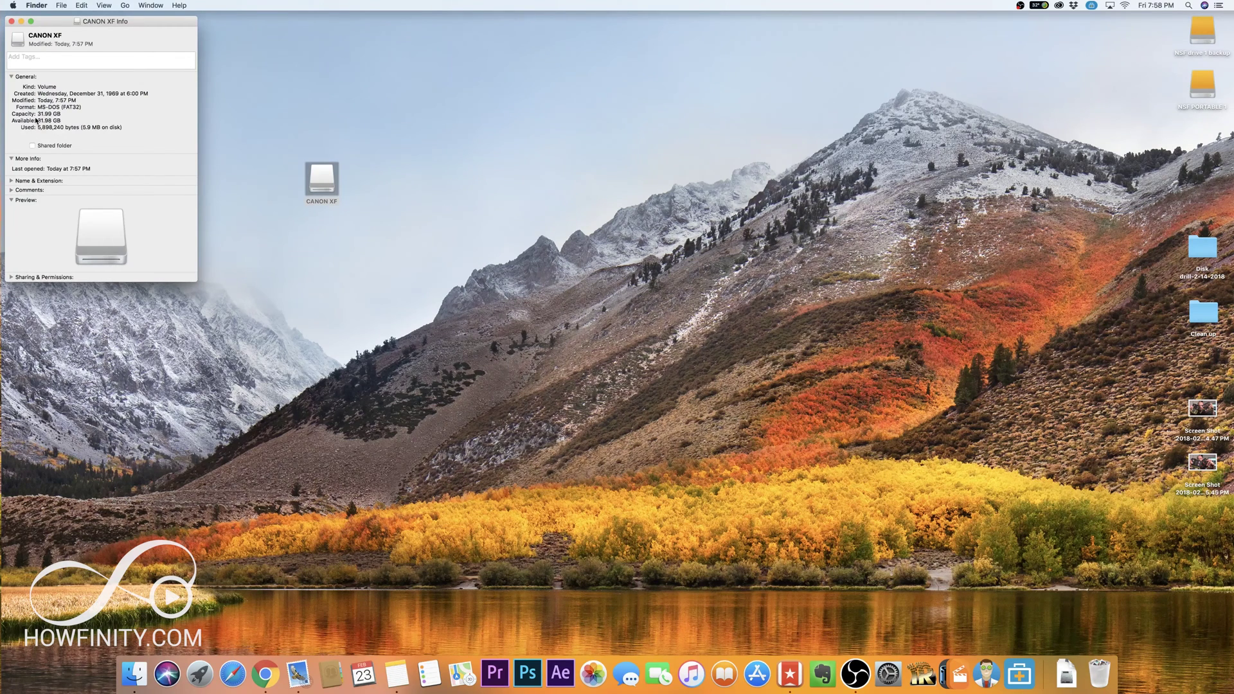
- Browse the CANON XF card's CONTENTS and CLIPS001 folders, then close its window
double_click(315, 178)
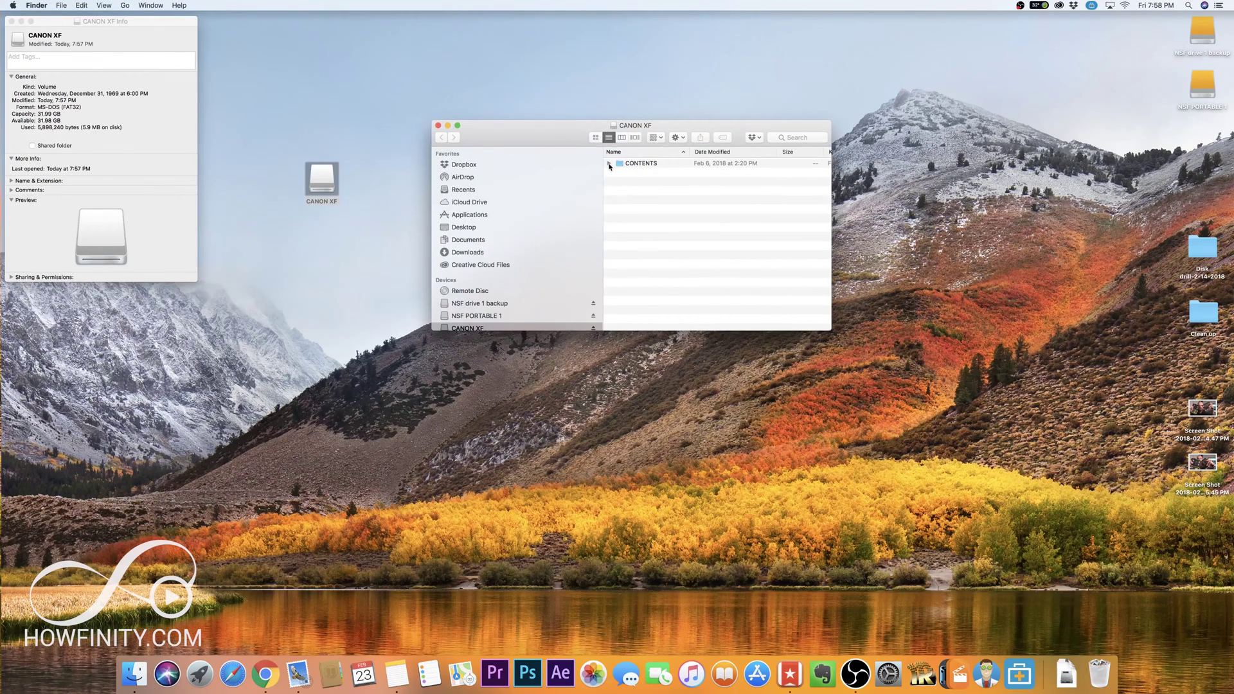
alt+click(610, 164)
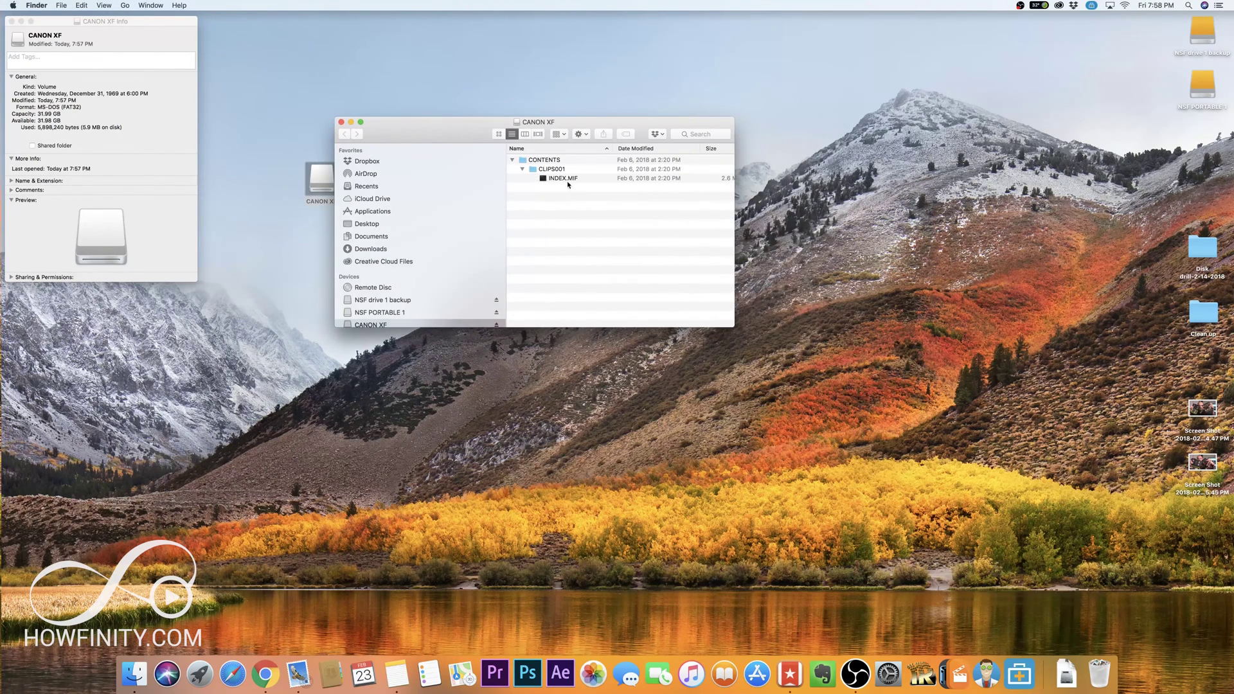
drag(730, 328, 852, 340)
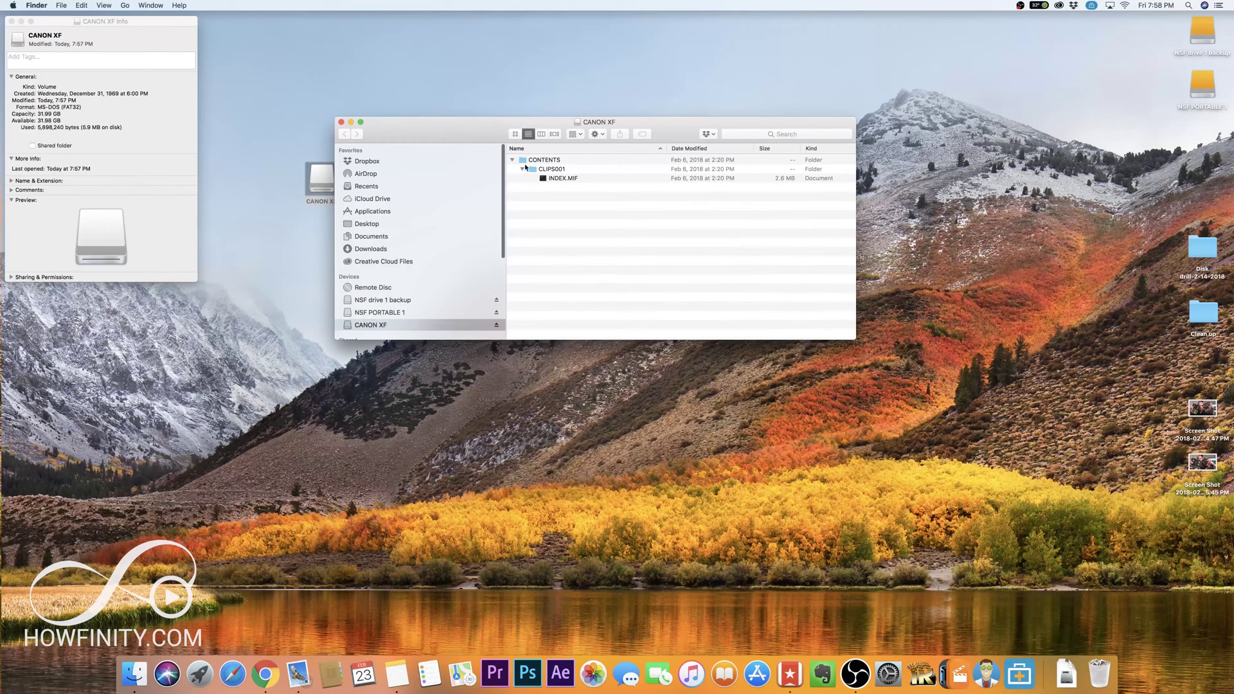
click(522, 169)
click(523, 169)
drag(419, 141, 447, 182)
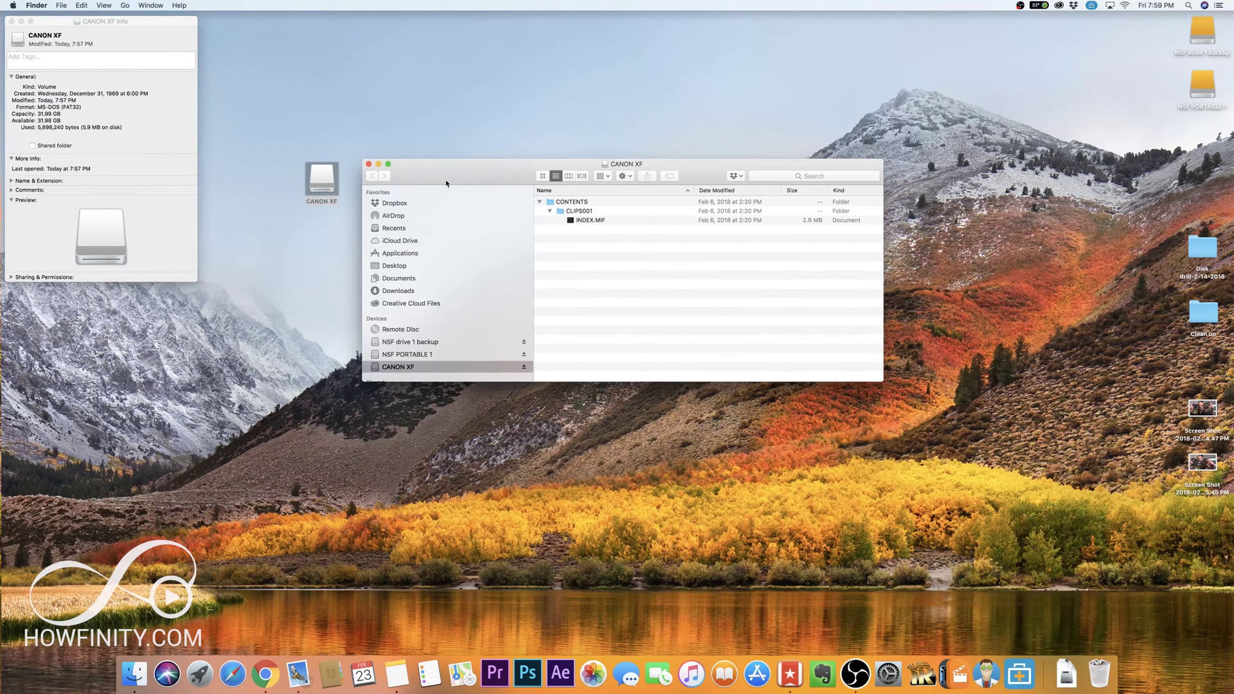
click(368, 164)
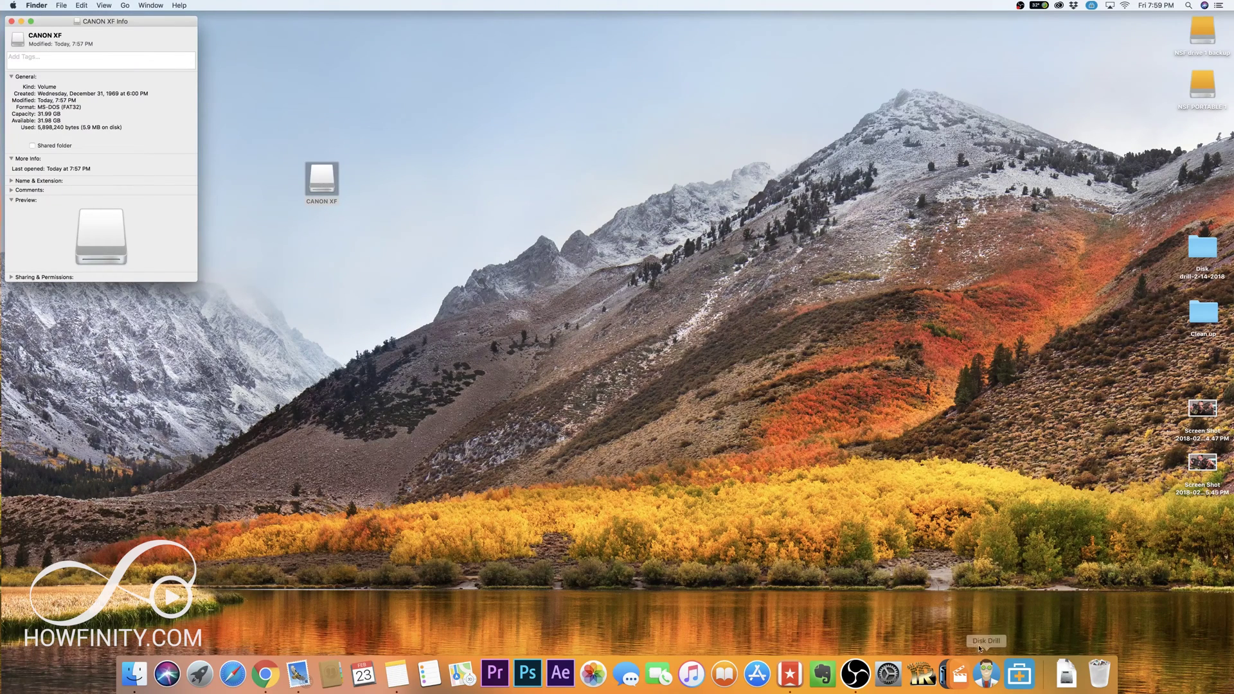
- Launch Disk Drill, check its licence details, and open the CANON XF volume's recovery options
click(988, 675)
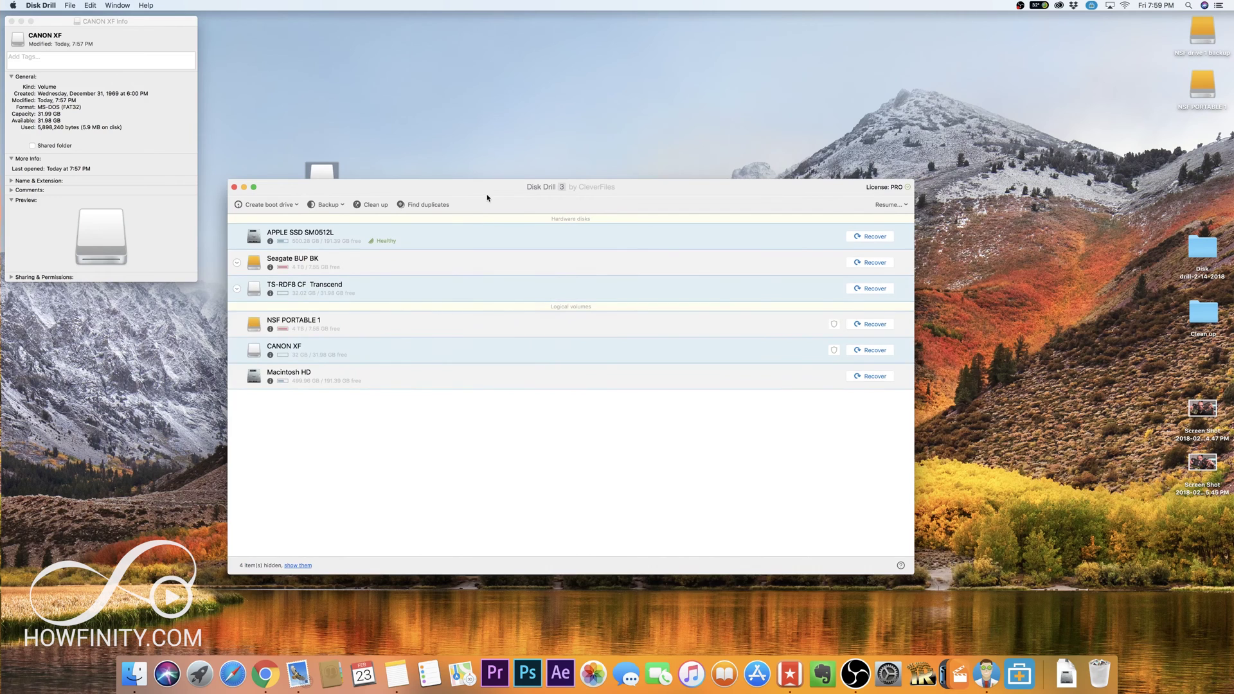
drag(488, 198, 490, 200)
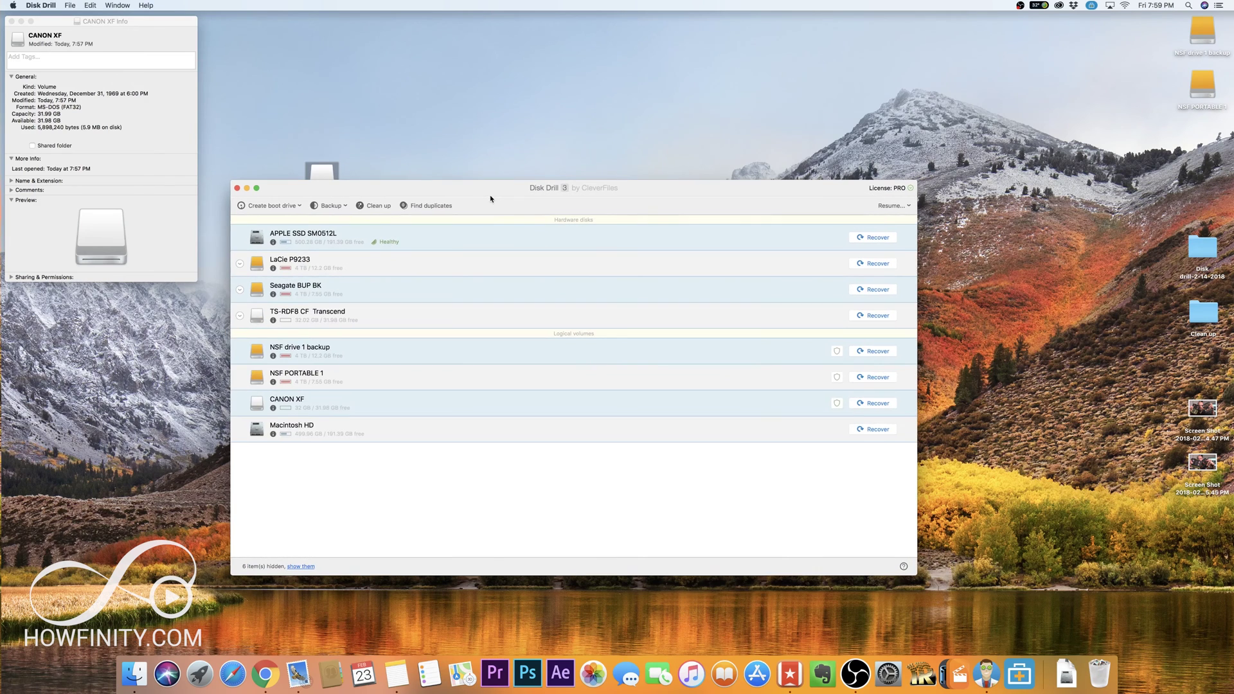
click(910, 189)
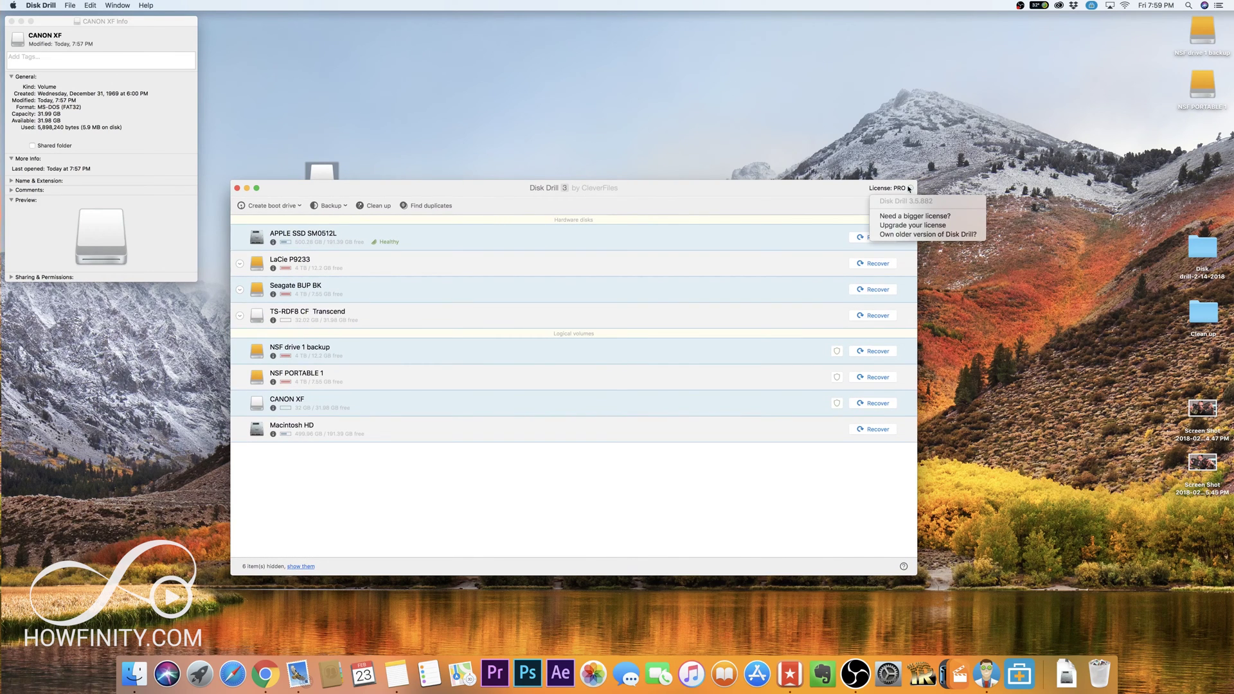
click(772, 197)
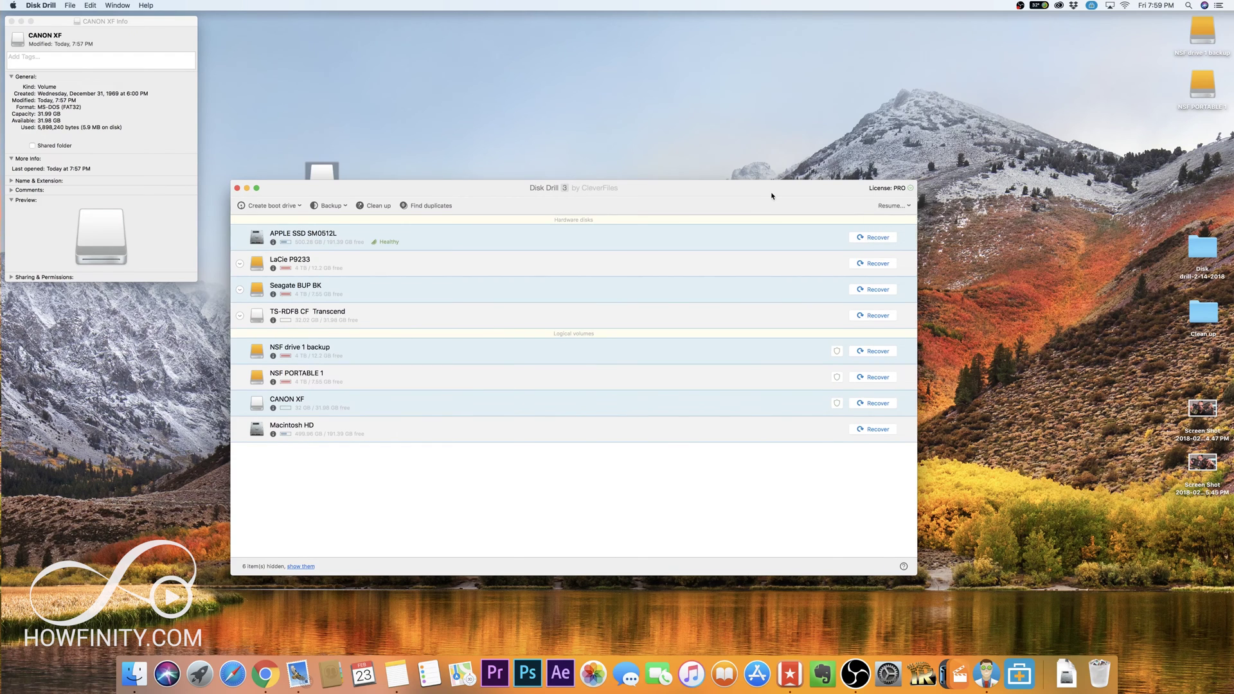
drag(773, 196, 773, 194)
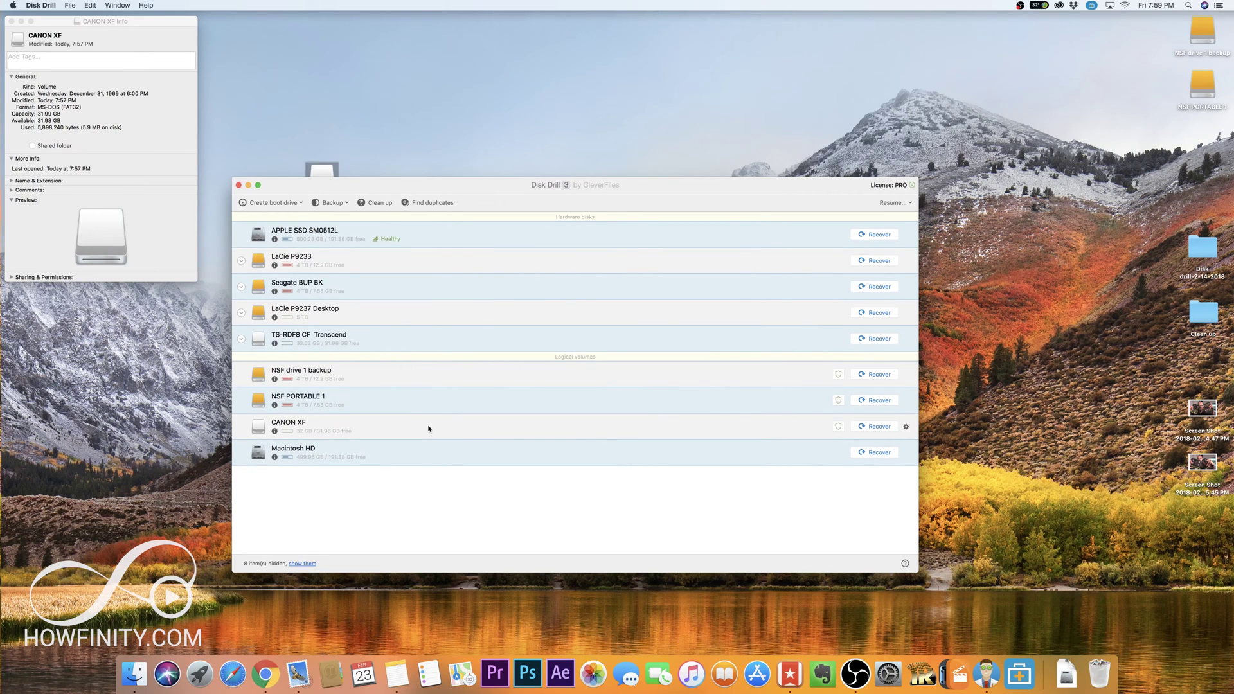
click(906, 427)
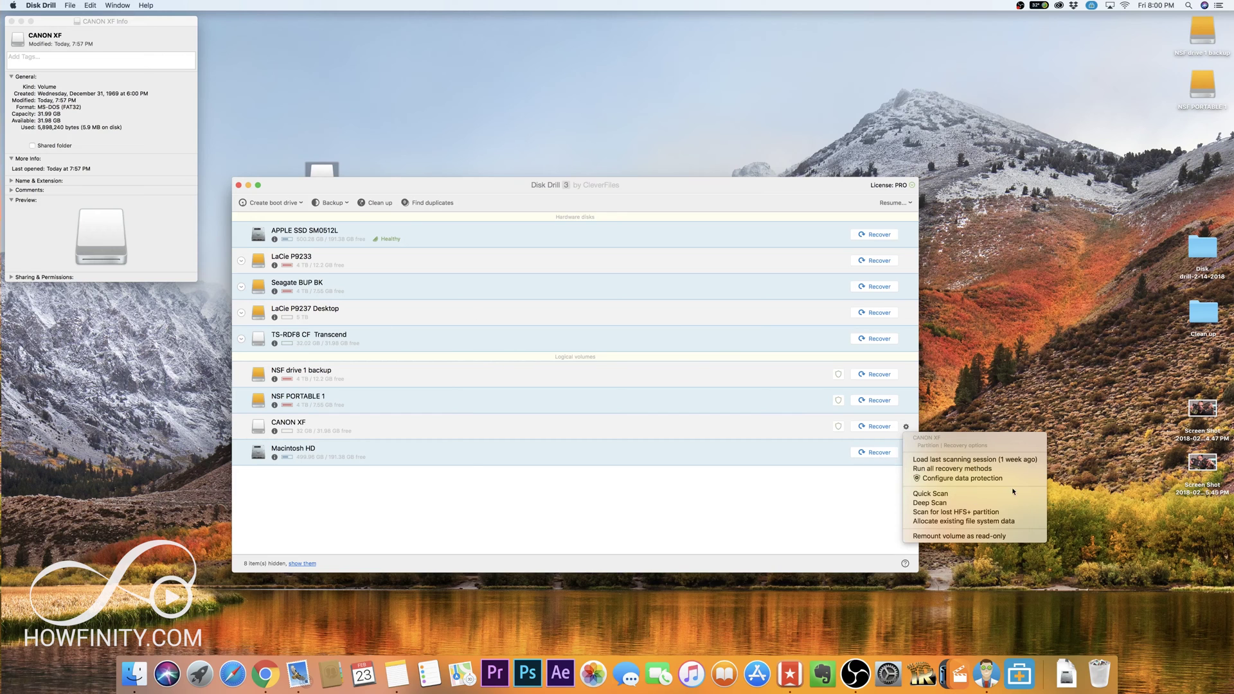
- Run all recovery methods on CANON XF, enlarging the scan window while it runs
click(940, 472)
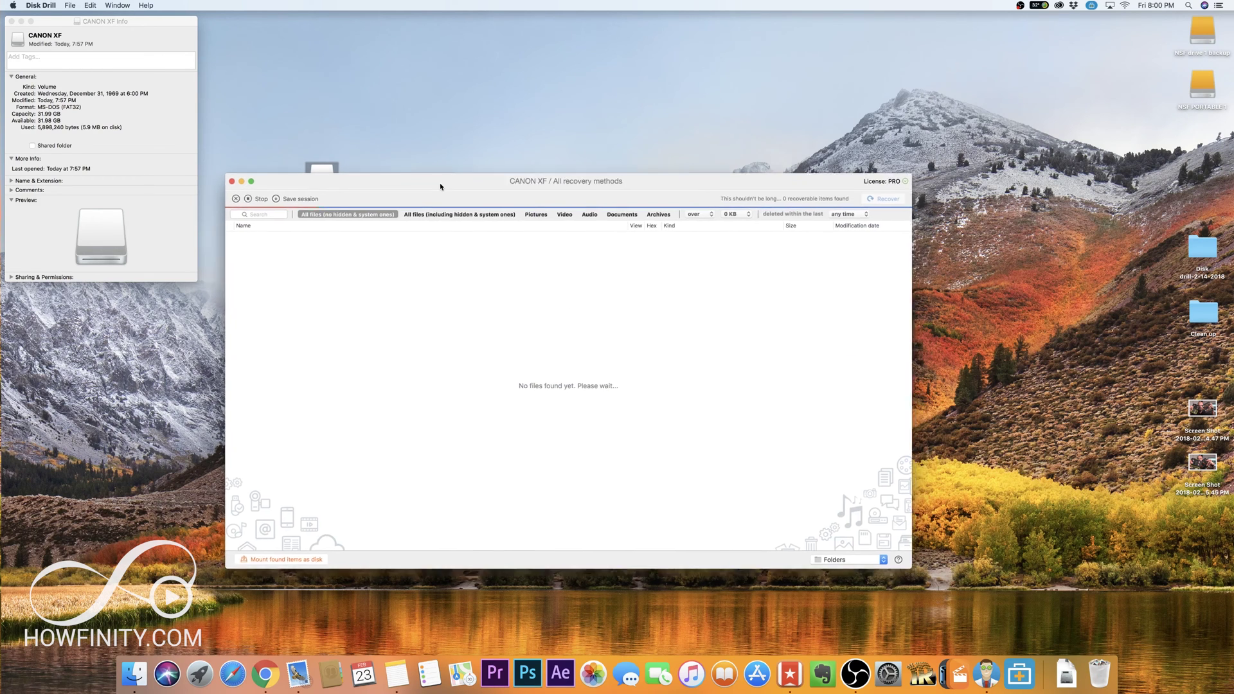
drag(445, 205, 430, 196)
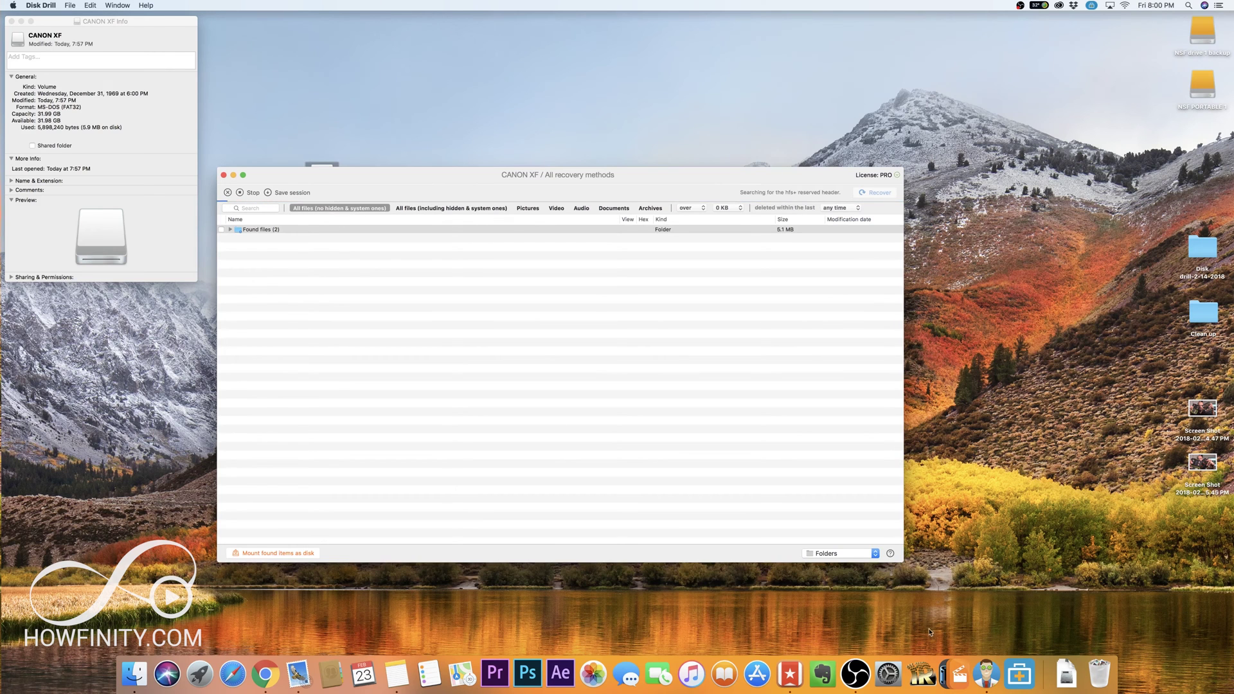
drag(903, 562, 1151, 610)
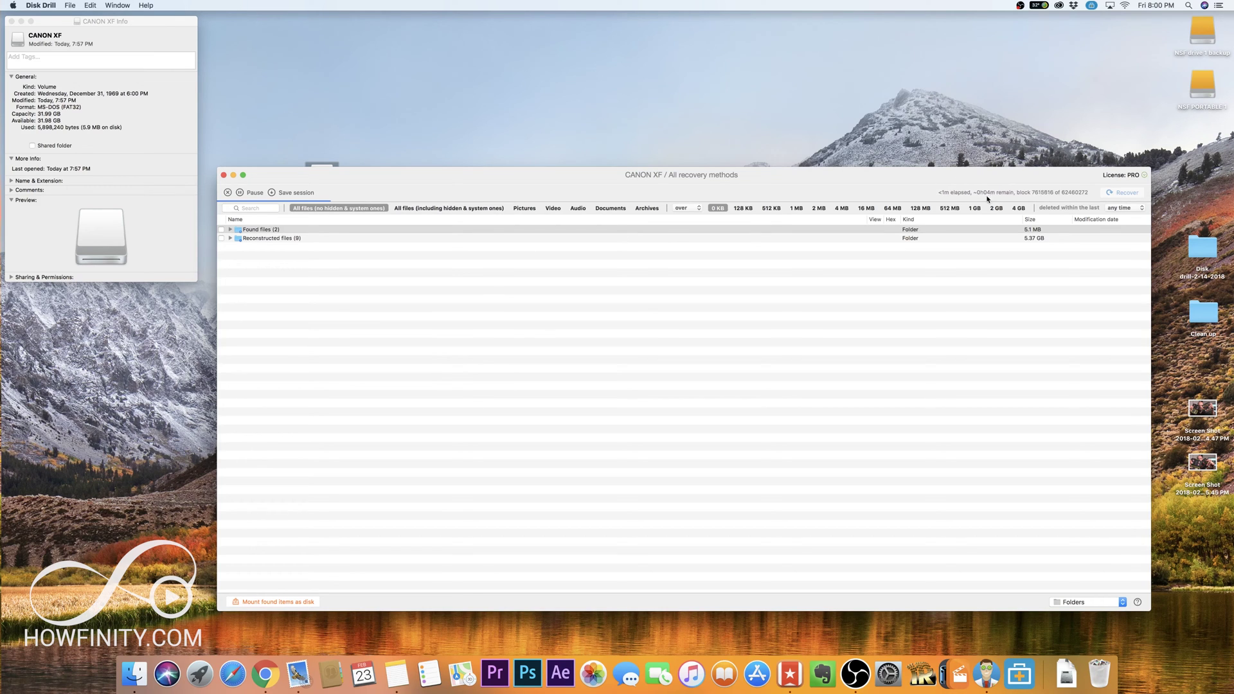
drag(818, 176, 818, 167)
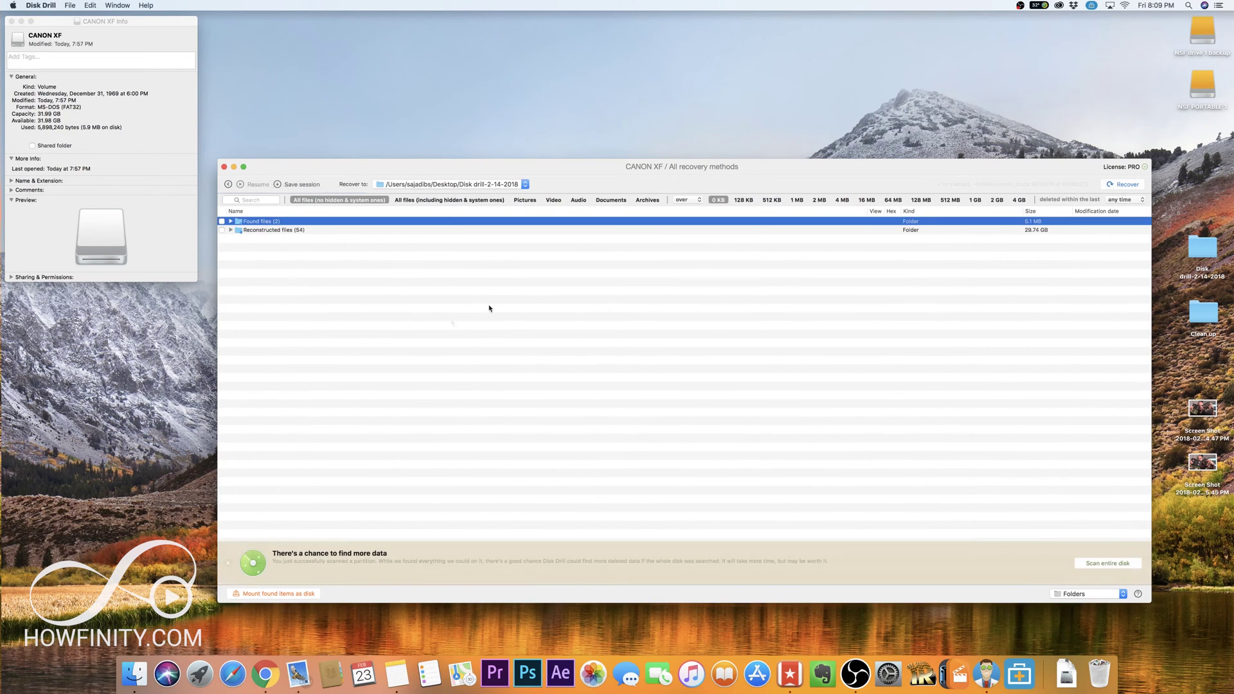
- Expand Reconstructed, Found, Video and mxf to list the 20 MXF files, then select the CANON XF drive
drag(396, 178, 390, 169)
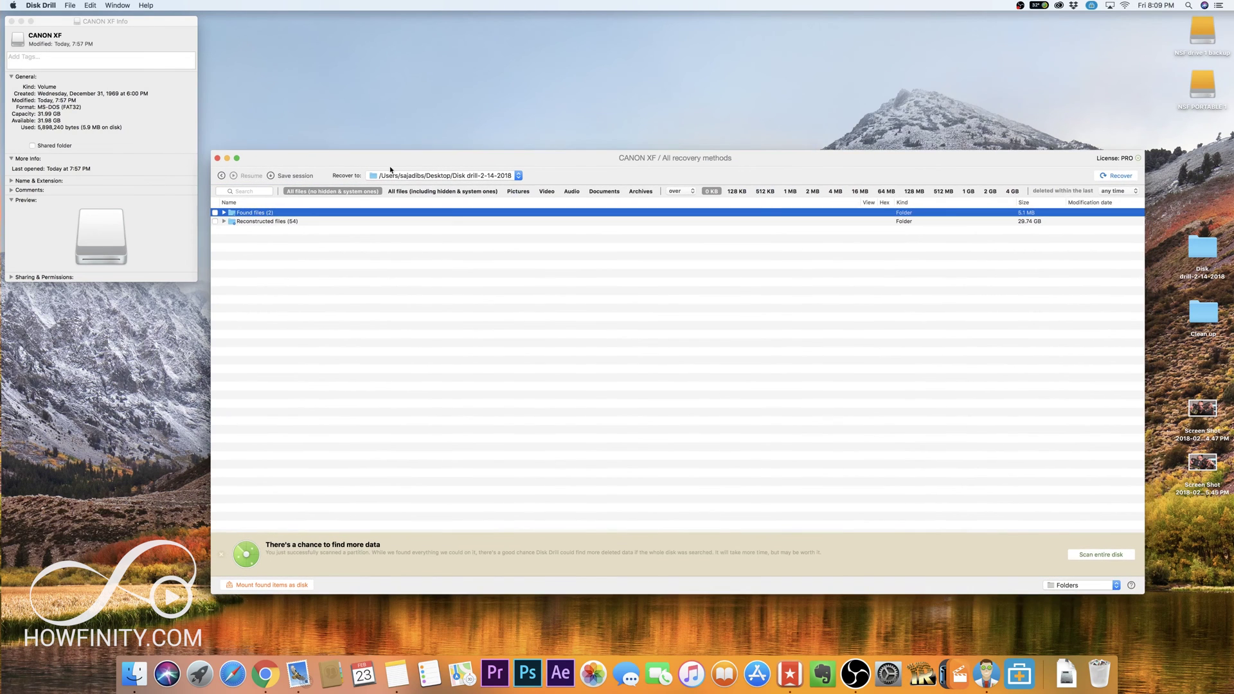
click(225, 222)
click(224, 213)
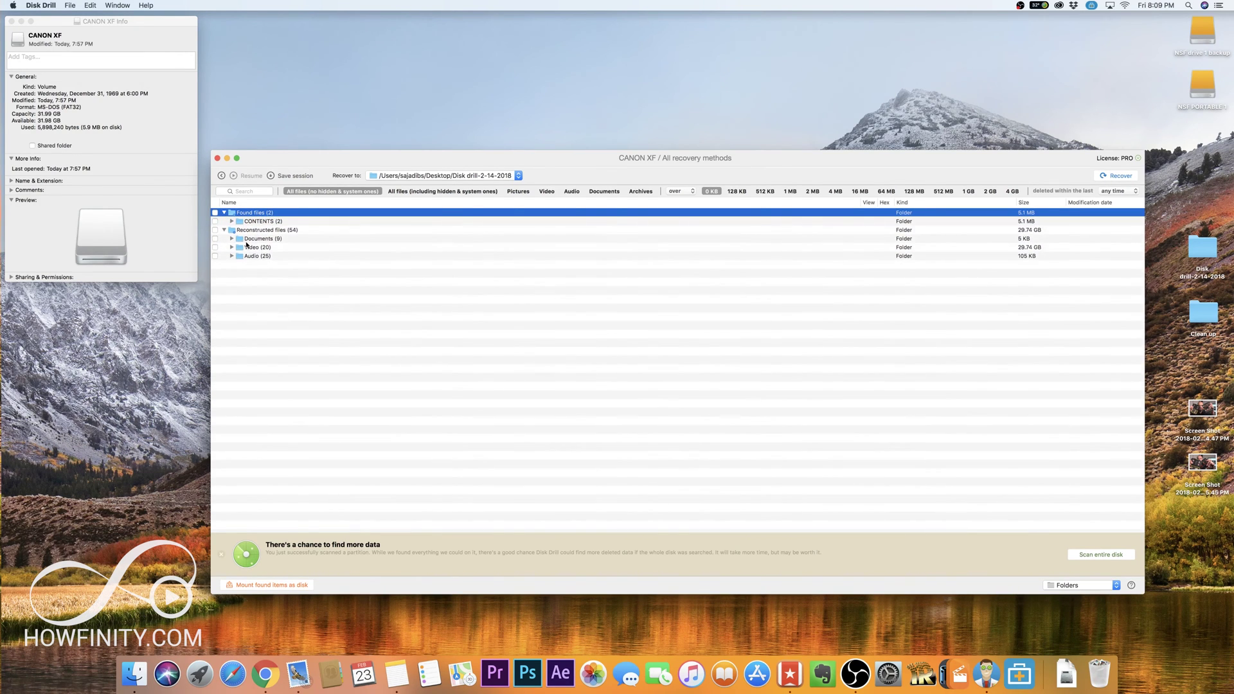
click(232, 247)
click(240, 257)
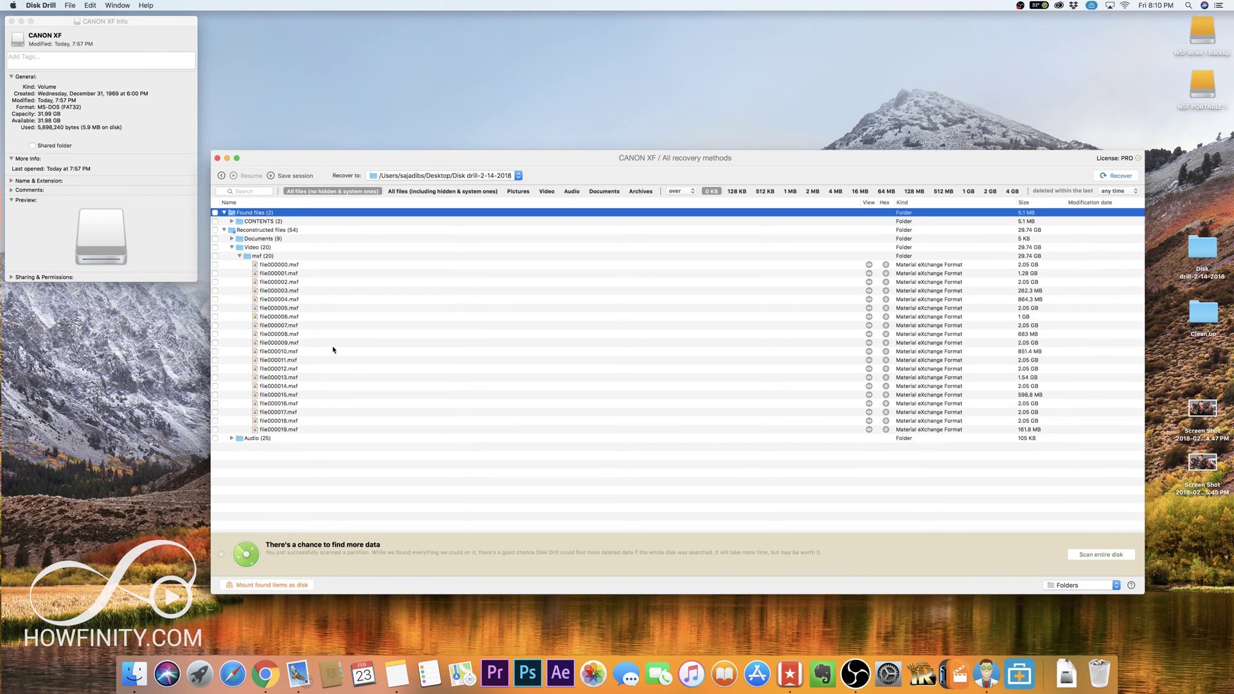
drag(290, 160, 340, 254)
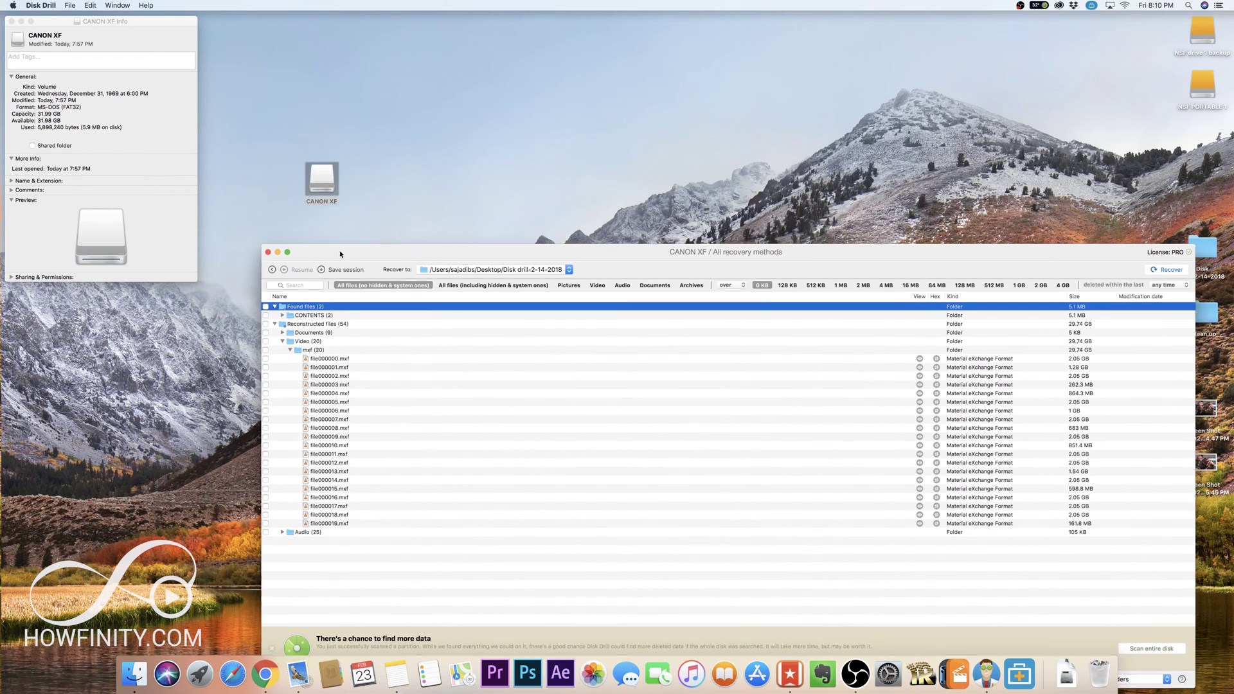
click(335, 183)
- Close the CANON XF info panel and bring the Disk Drill results forward
key(super+i)
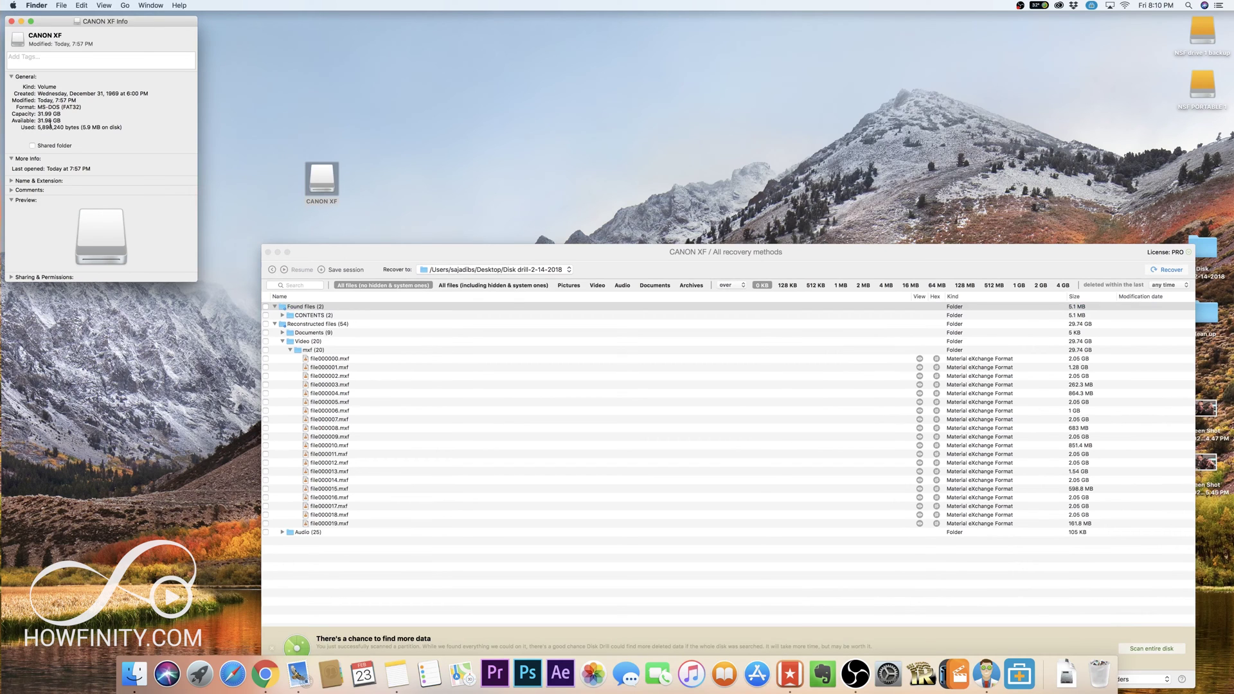
click(12, 21)
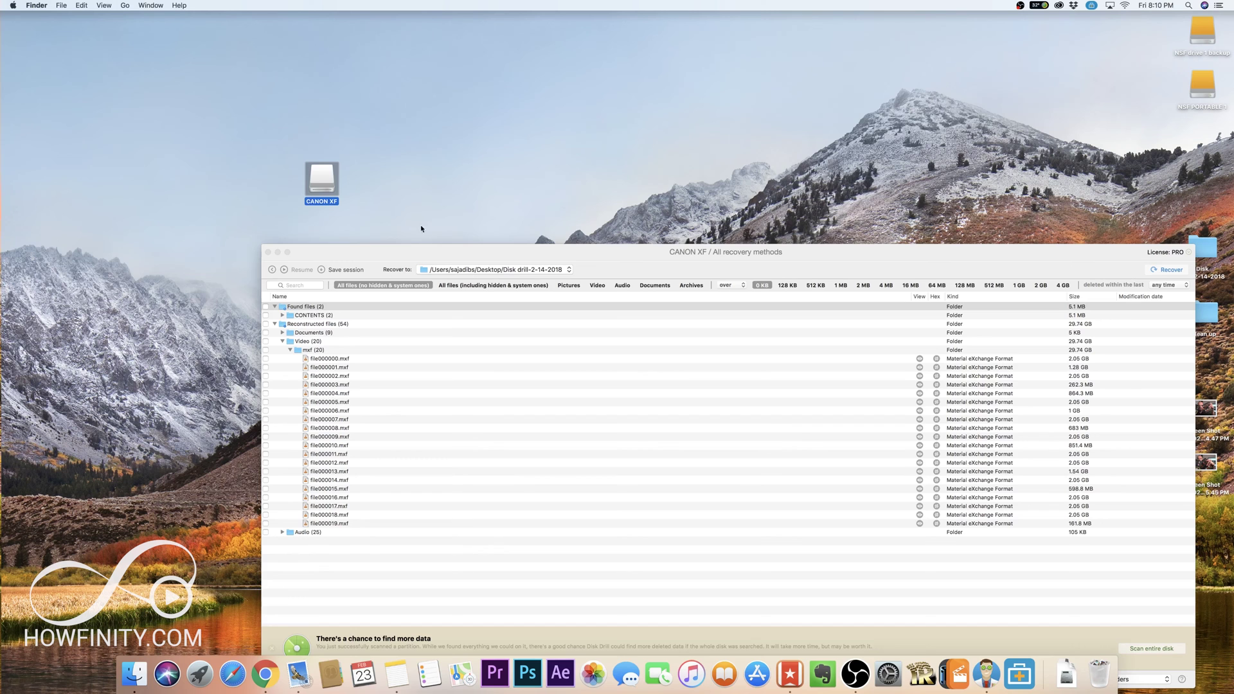
drag(421, 252, 336, 179)
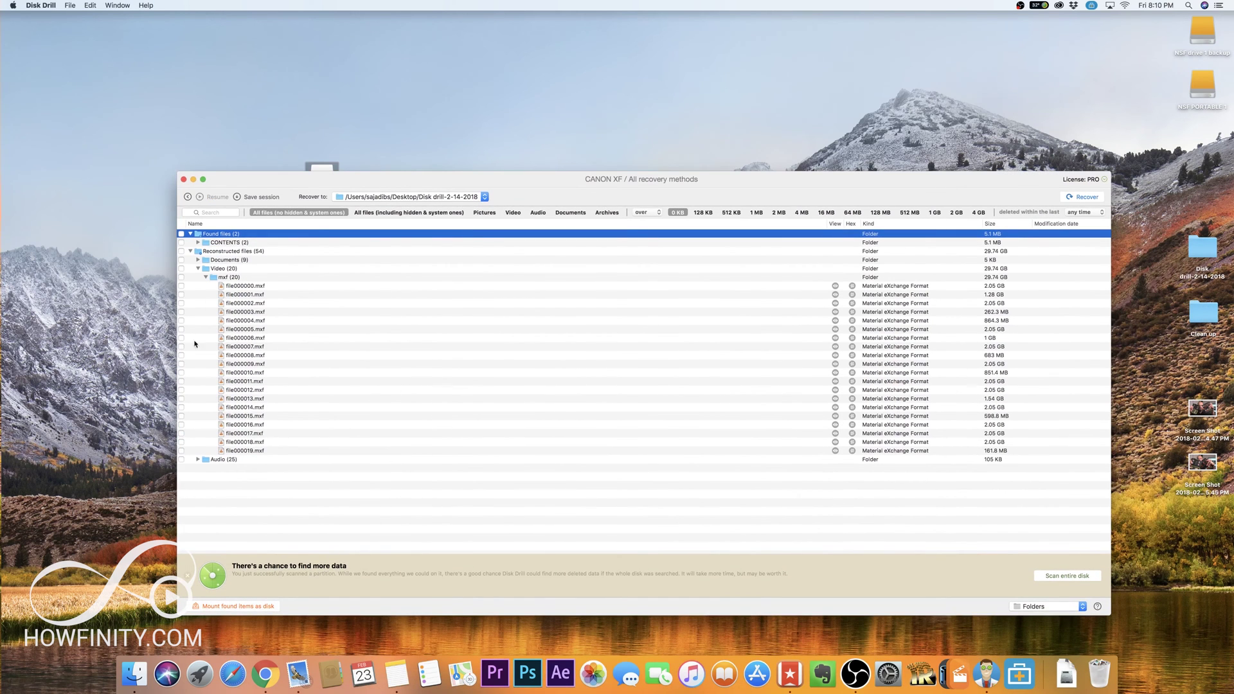
- Check the Video (20) folder and start recovering all 20 mxf files
click(181, 268)
click(201, 270)
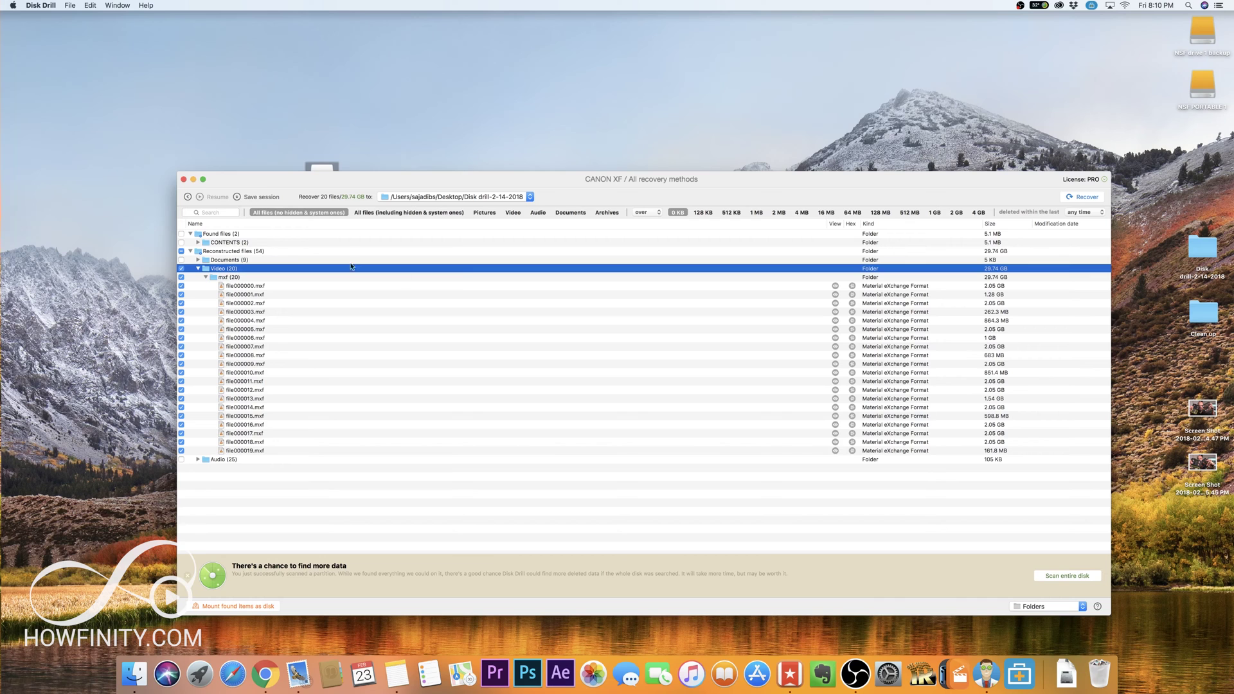
click(1084, 198)
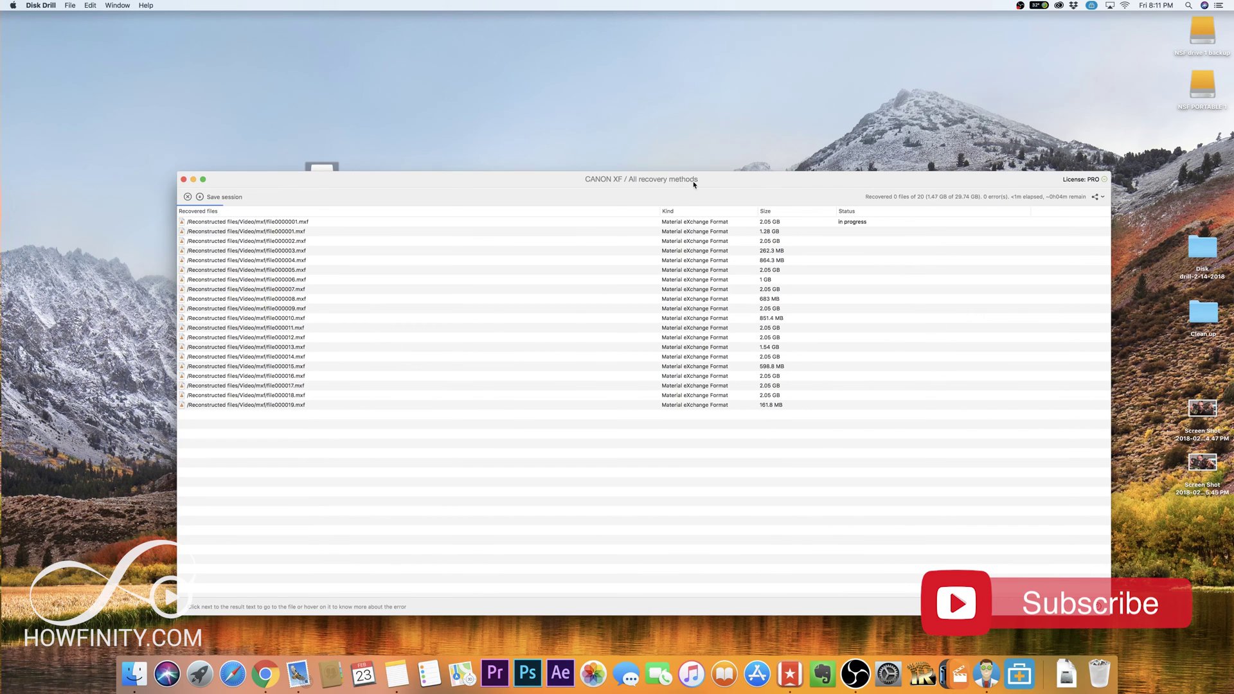
- Move the recovery window aside to watch the first files reach Success
drag(694, 185, 659, 235)
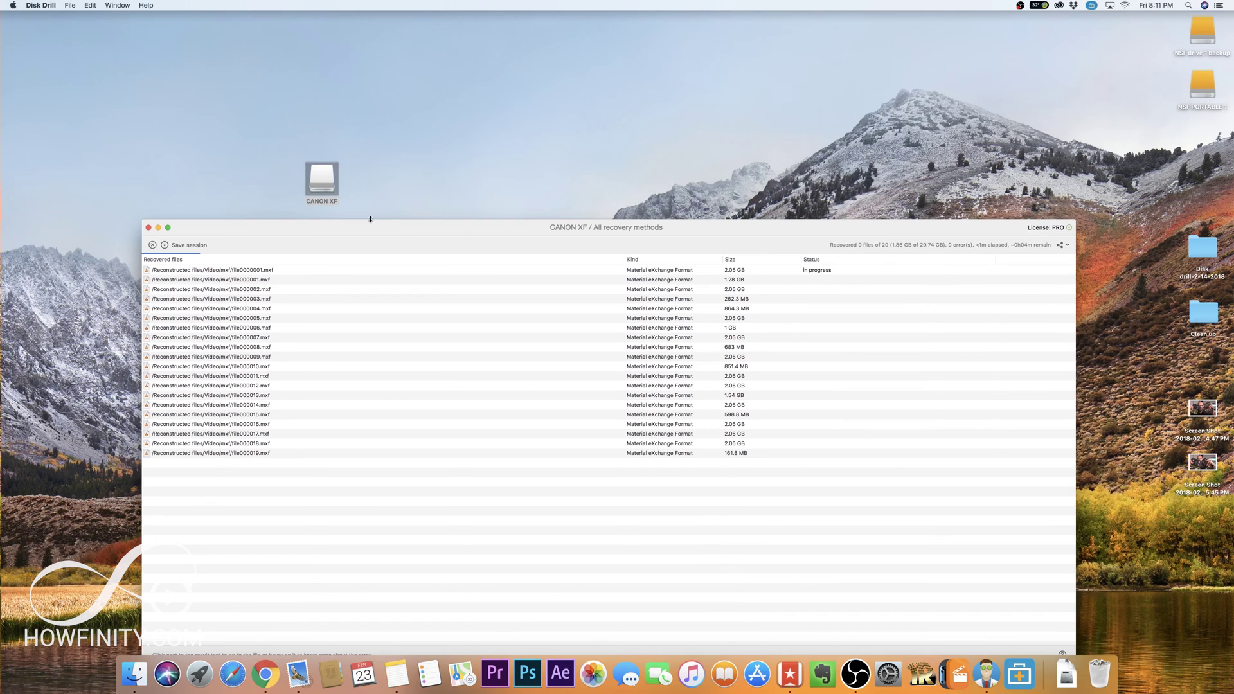
drag(362, 228, 361, 219)
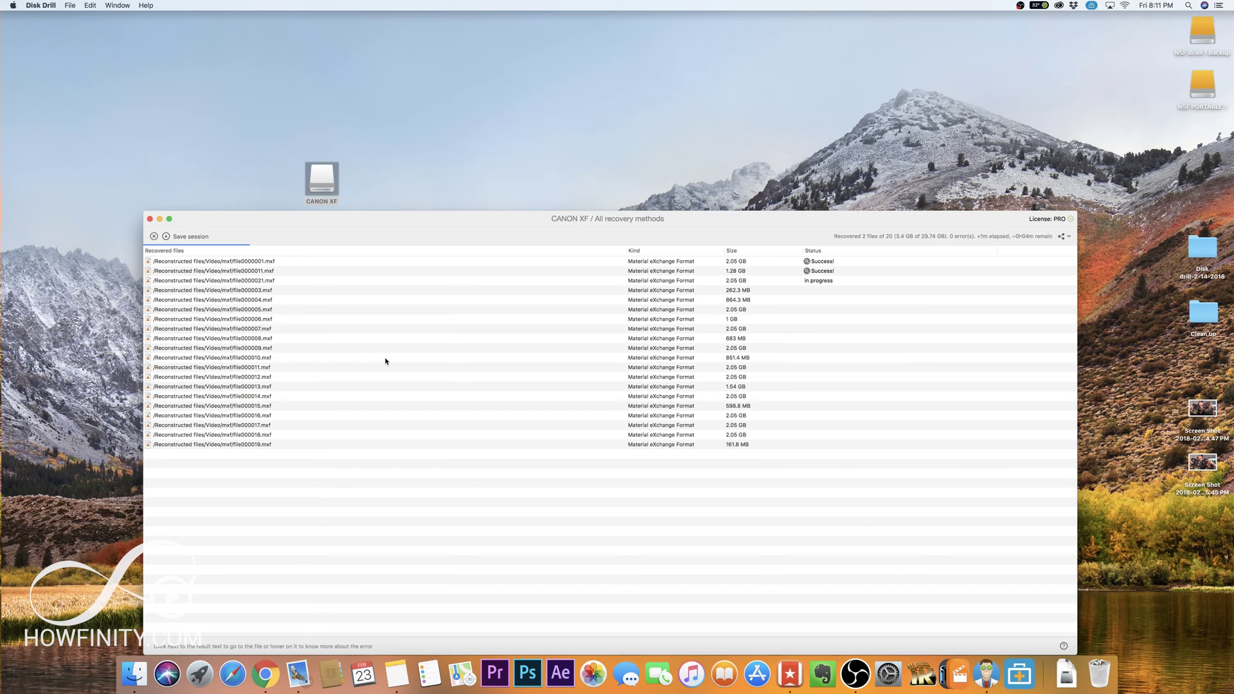
click(807, 262)
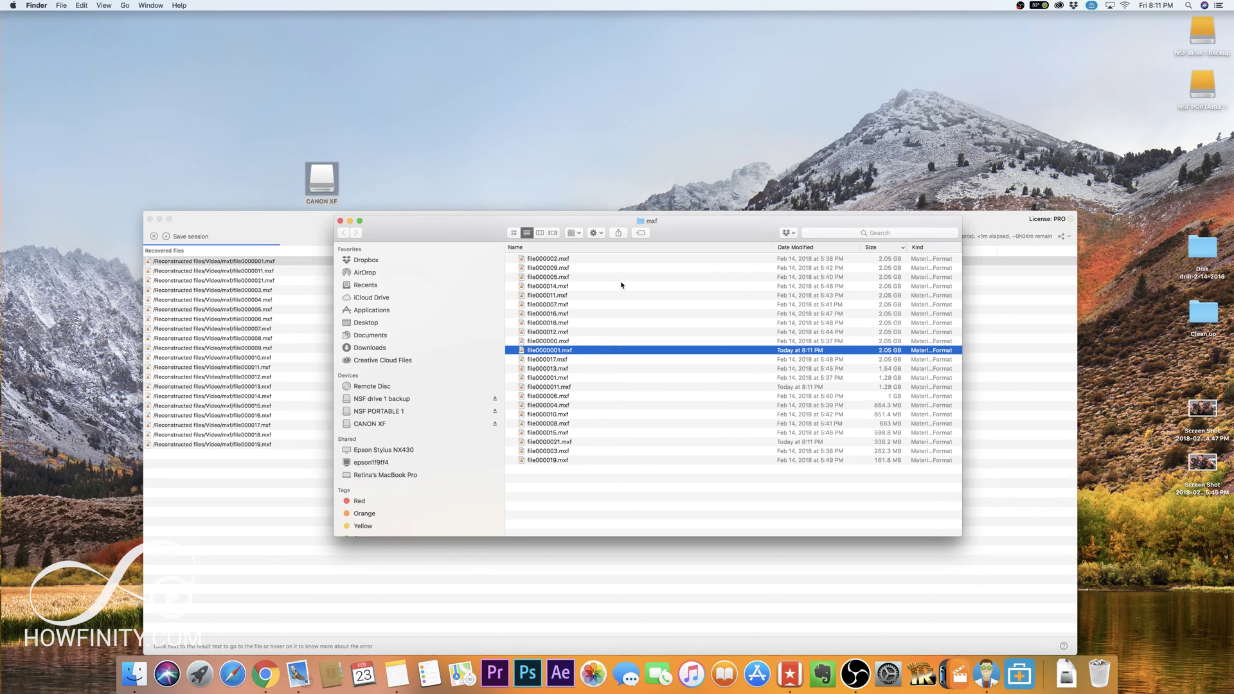
click(340, 222)
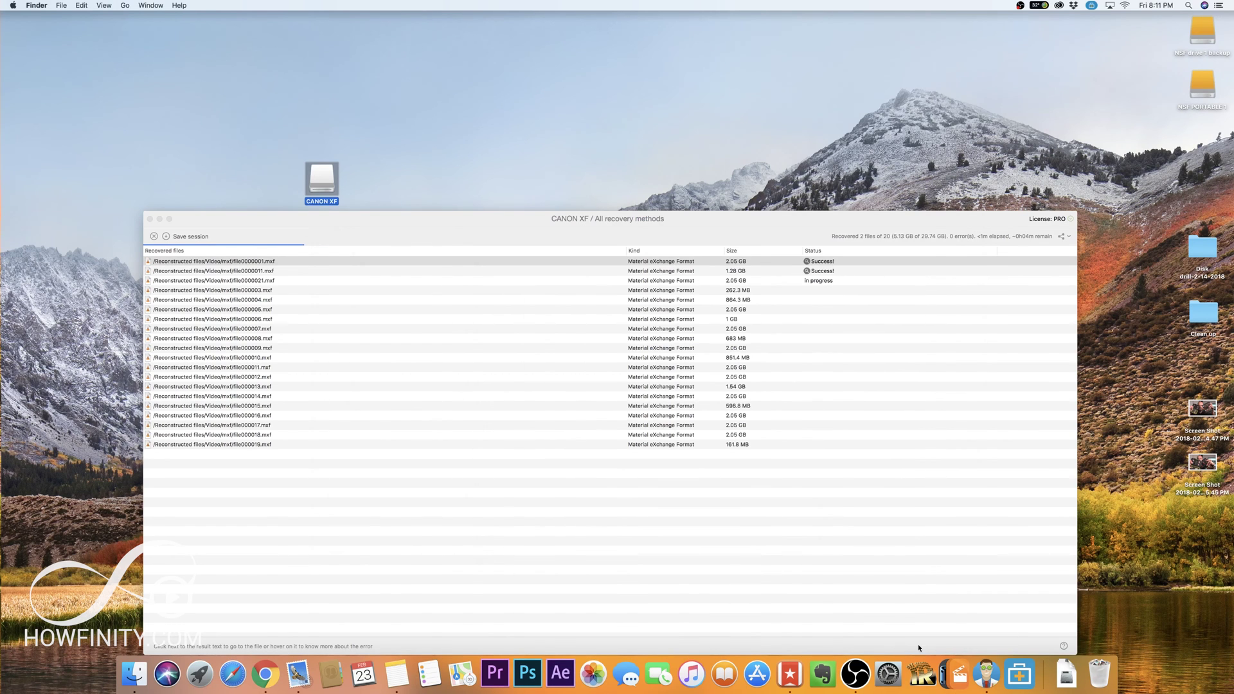
- Launch Aiseesoft Video Converter, dismissing the registration and update prompts
click(958, 685)
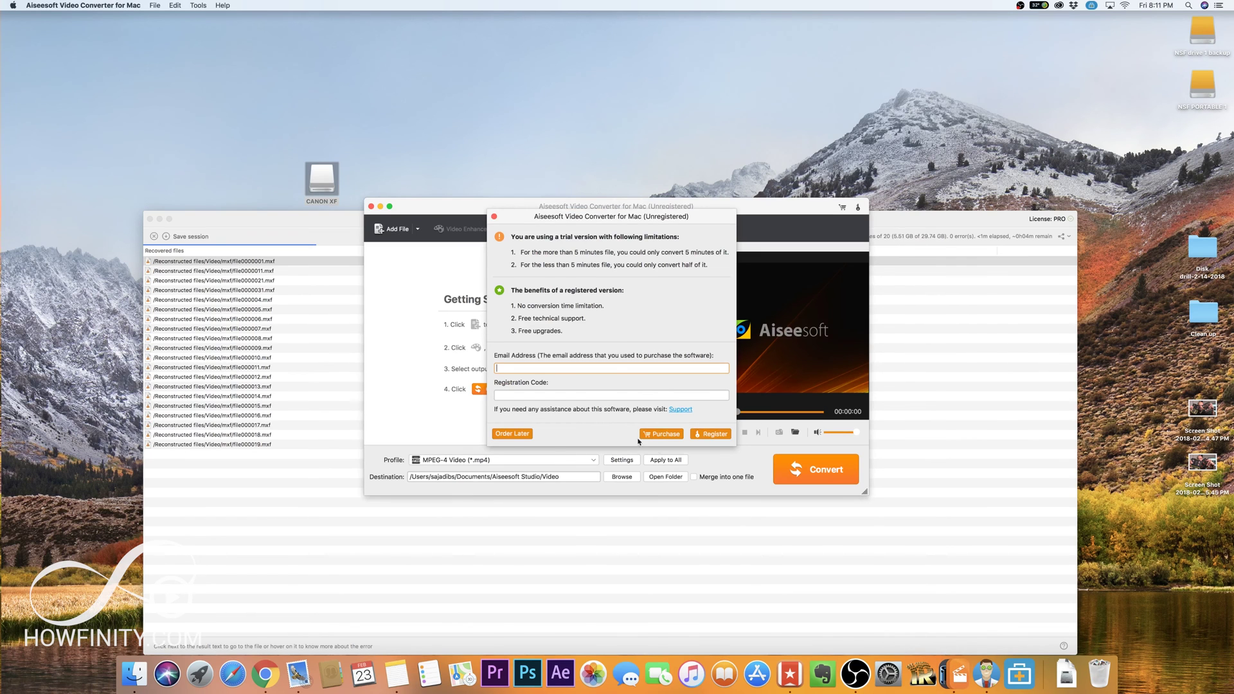
click(512, 433)
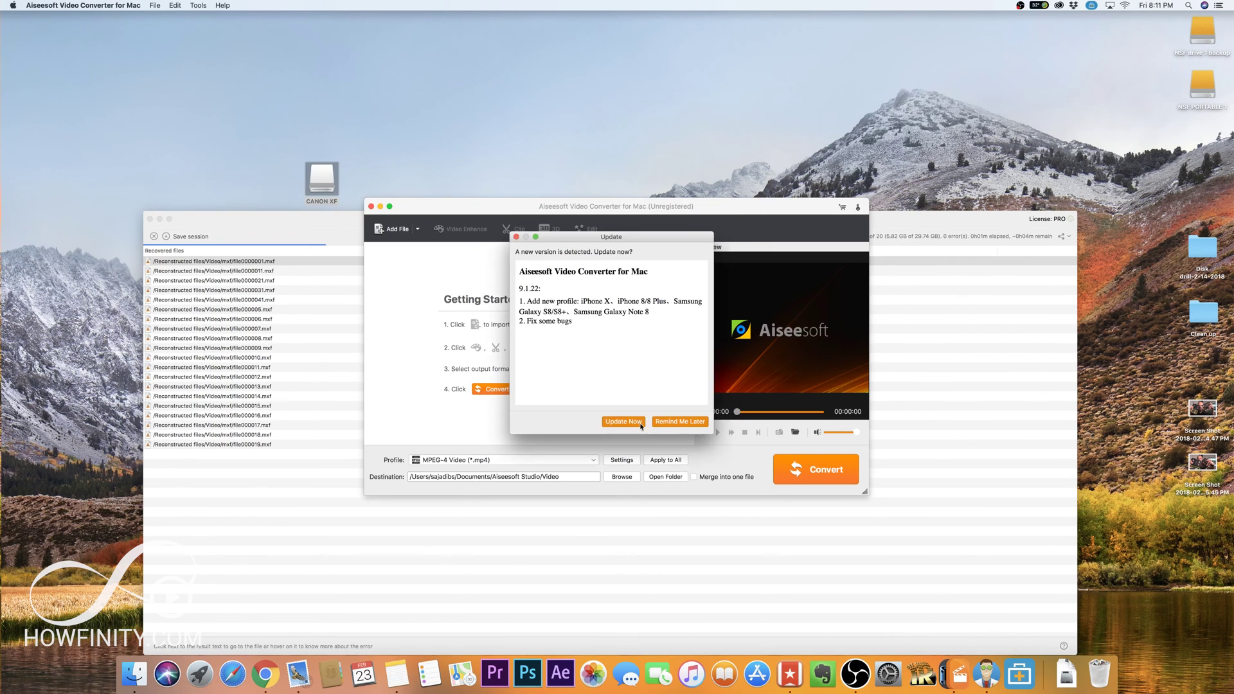
click(680, 422)
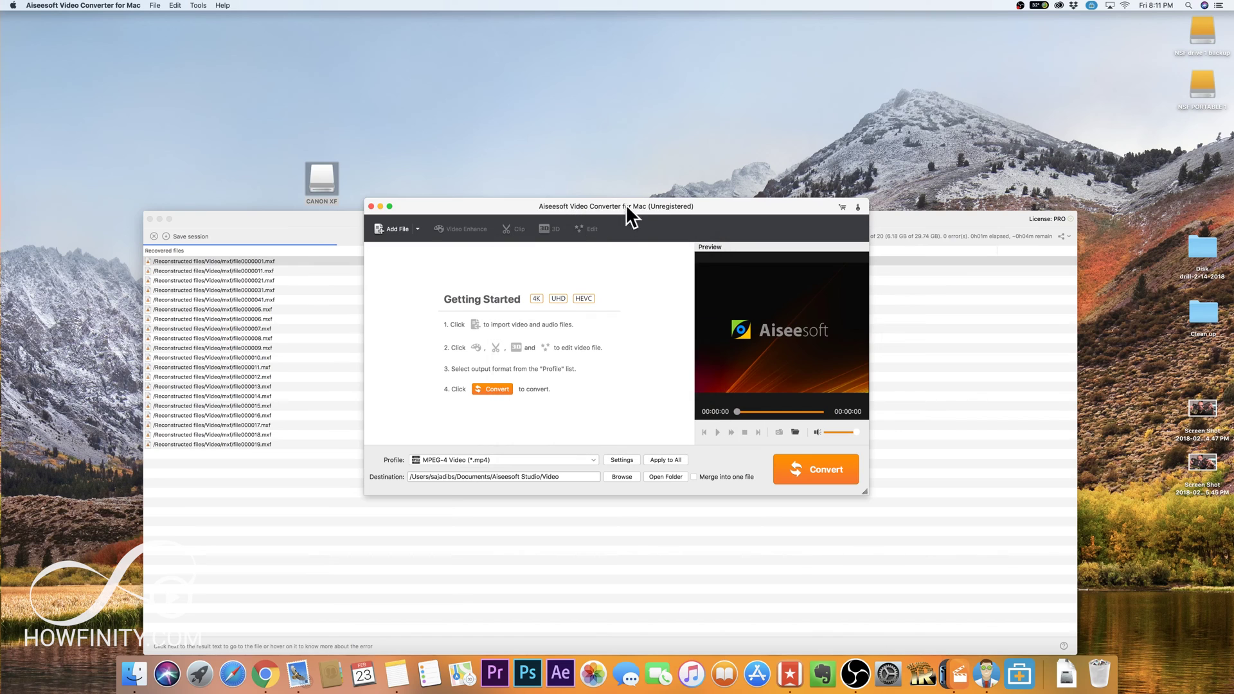
- Import file0000001.mxf from Disk drill-2-14-2018's mxf folder as a 1920*1080 clip, then quit
click(417, 228)
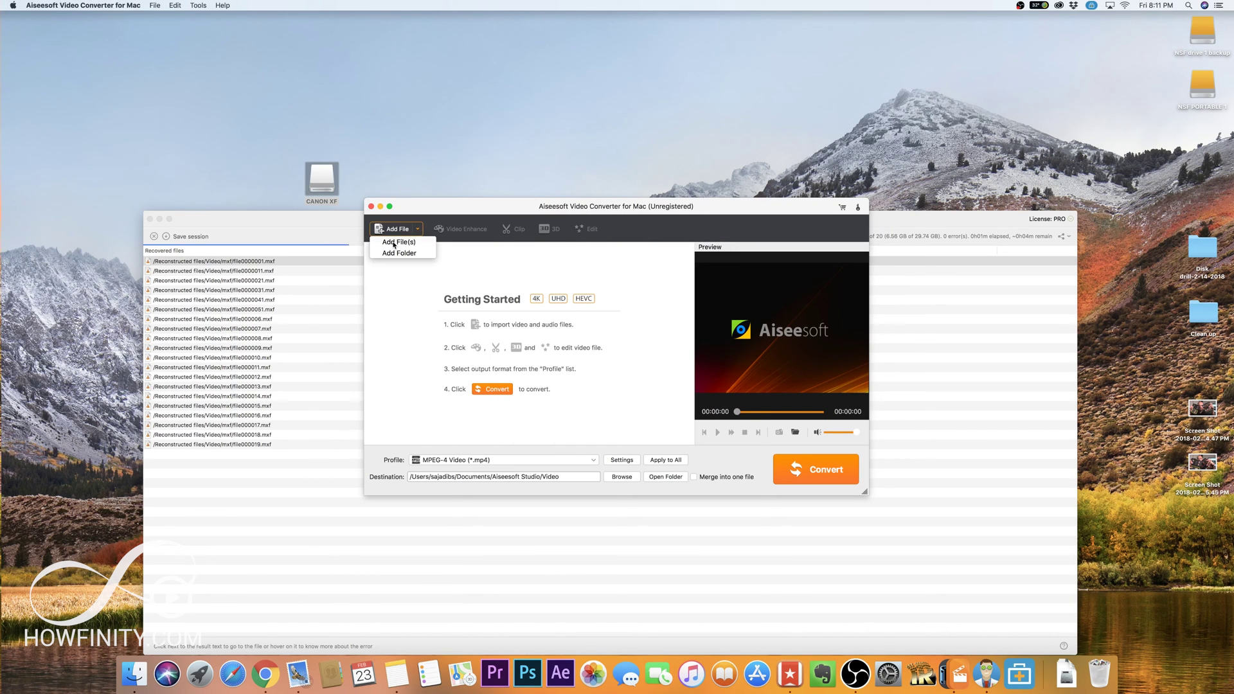
click(400, 243)
click(477, 206)
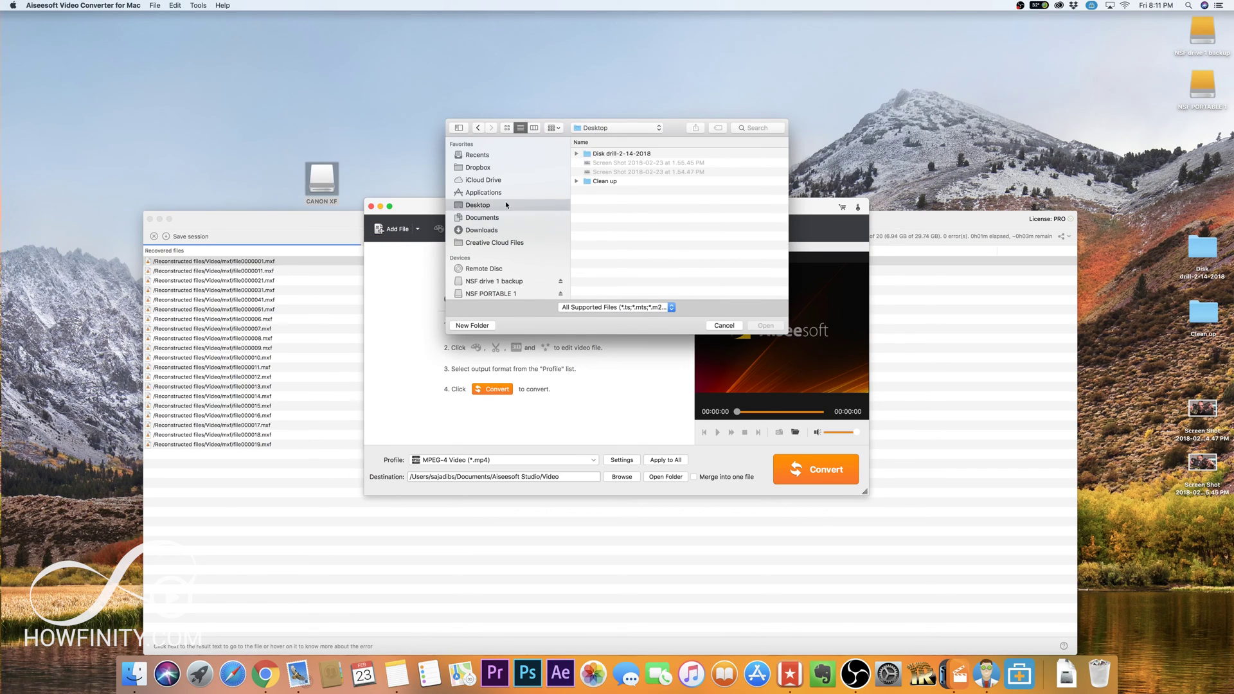
double_click(618, 153)
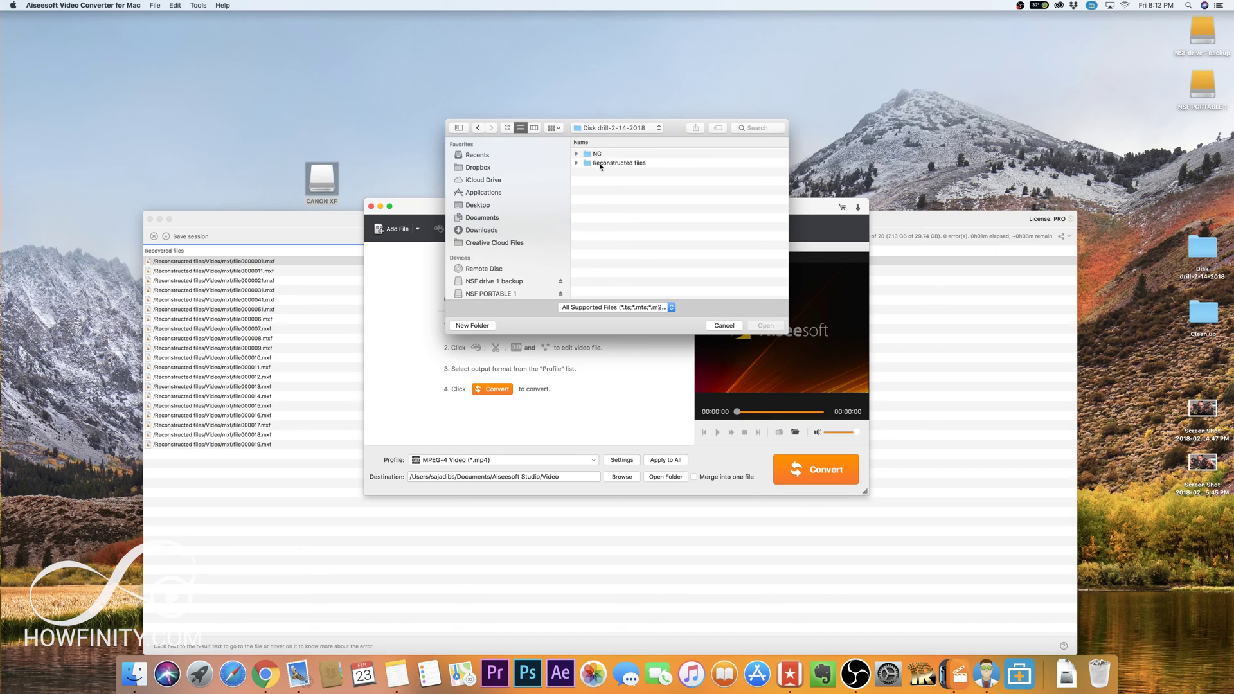
double_click(600, 164)
double_click(601, 153)
double_click(601, 154)
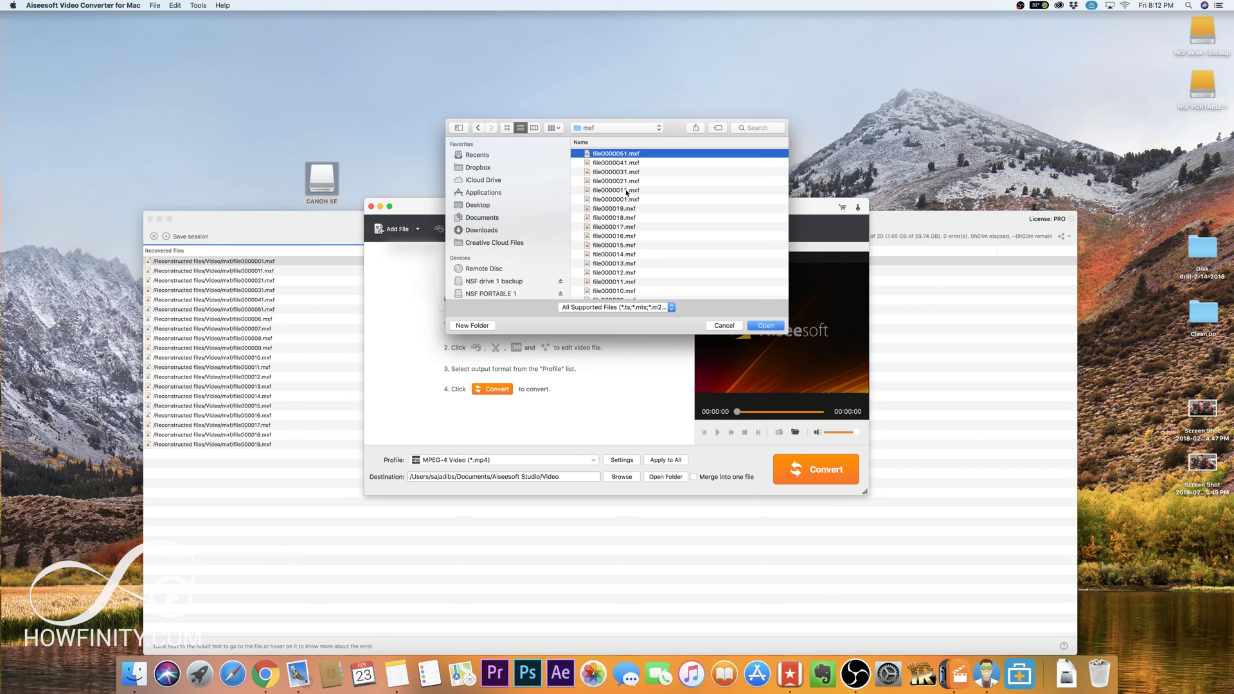
click(619, 199)
click(766, 325)
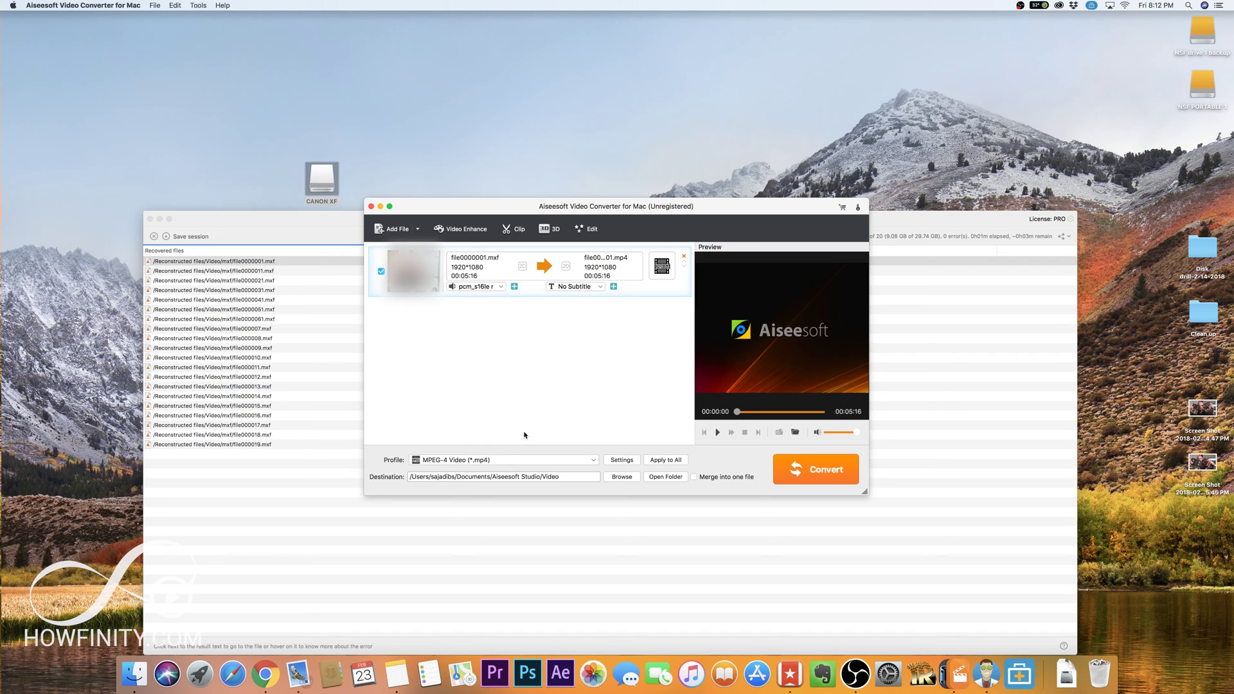
click(371, 208)
click(711, 353)
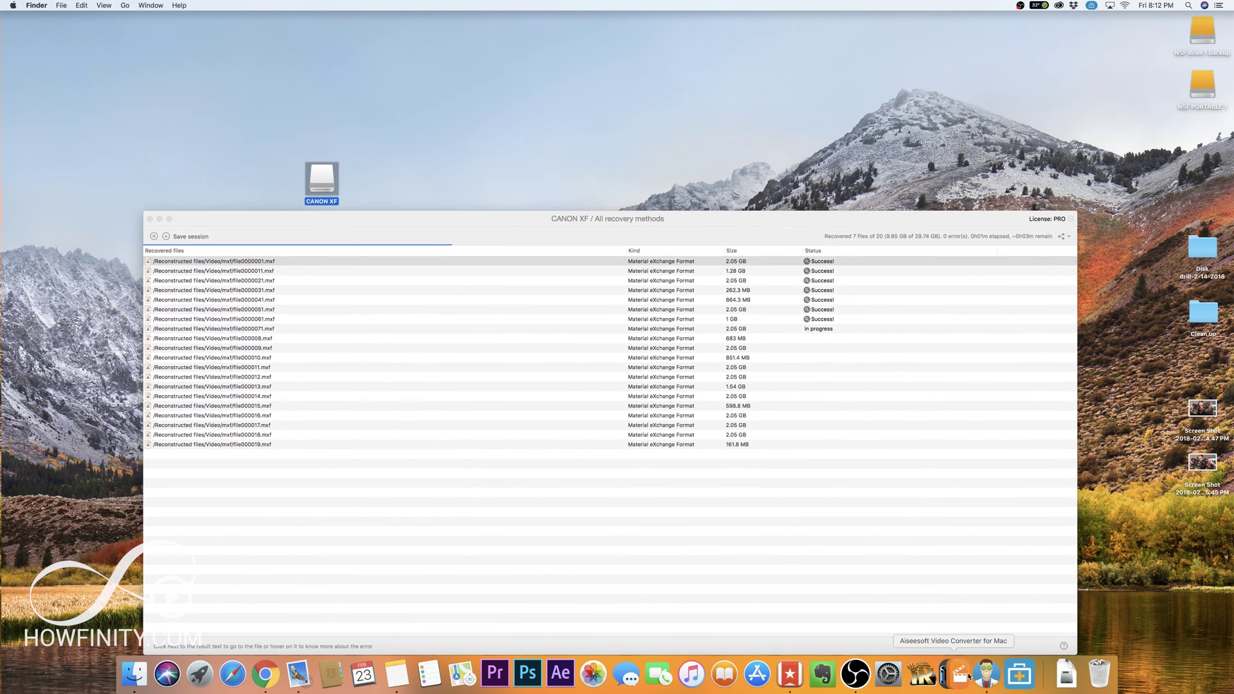
click(1019, 676)
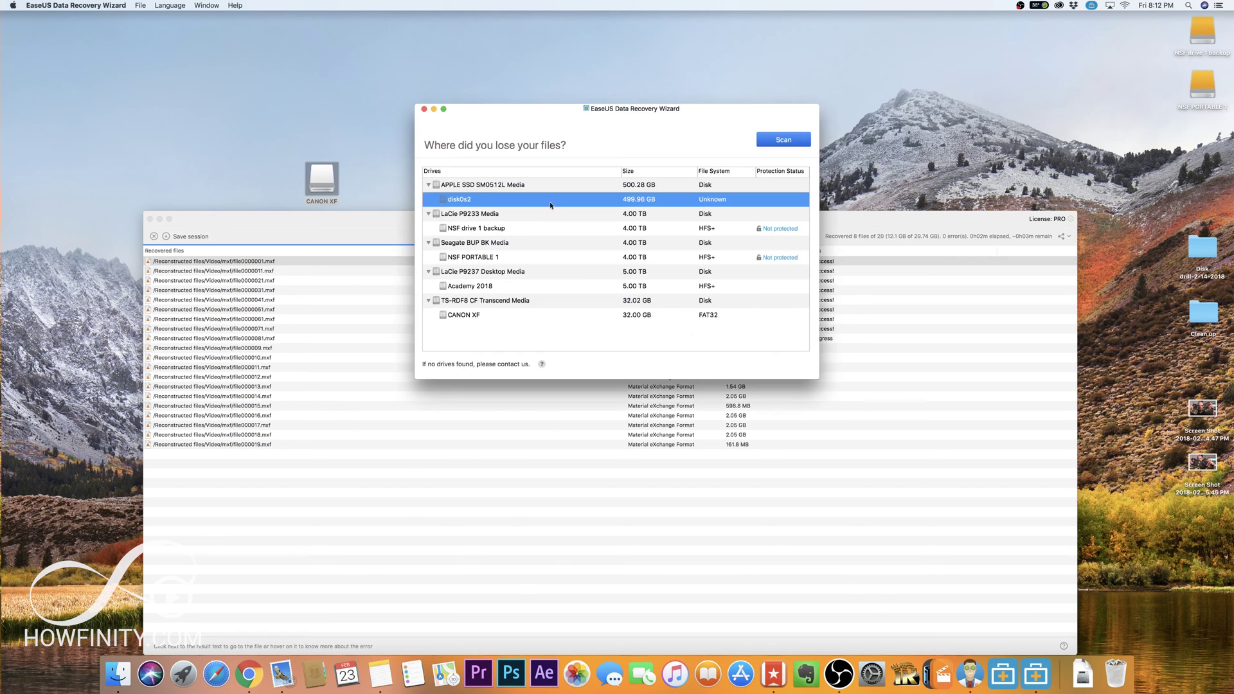
click(468, 316)
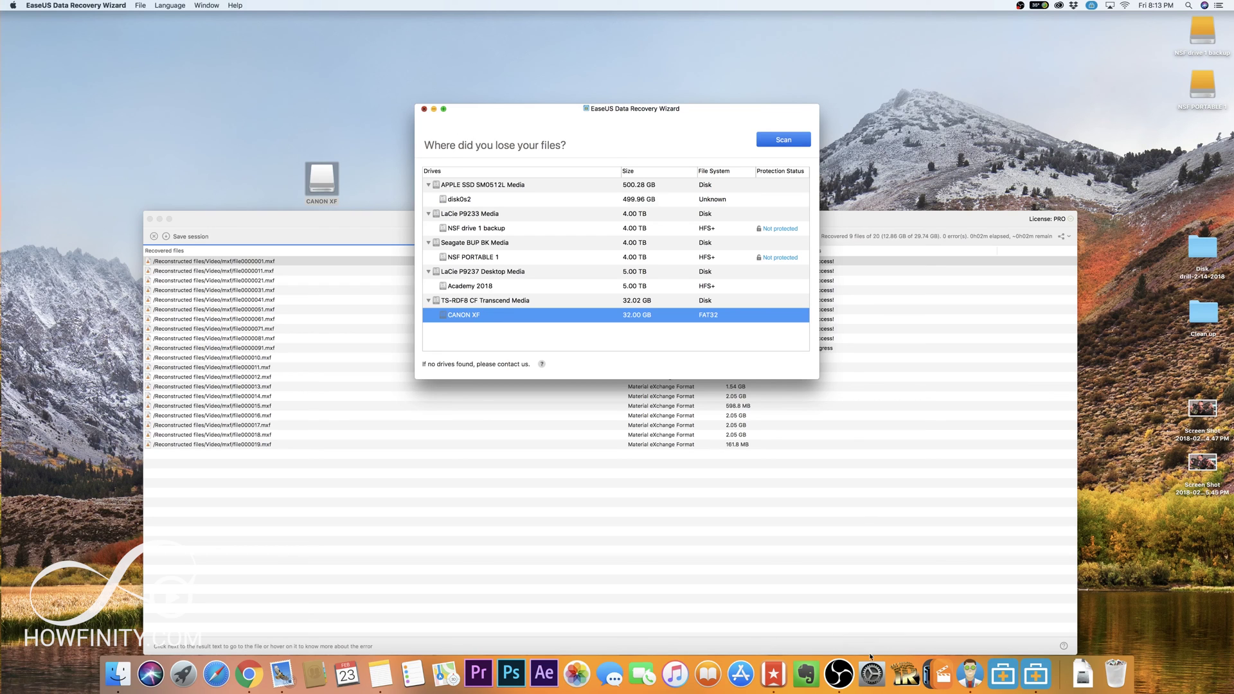
click(424, 109)
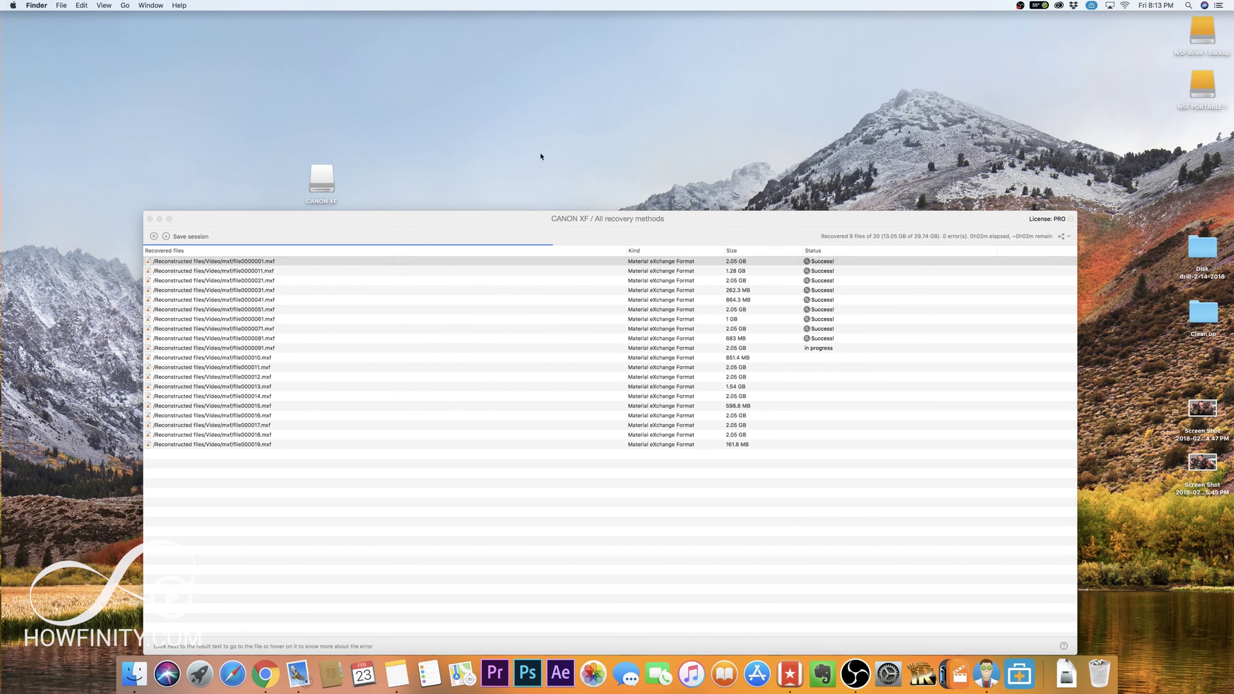
- Launch Image Rescue 5, select the TS-RDF8 CF Transcend card, then close it without scanning
click(922, 680)
drag(572, 233, 524, 226)
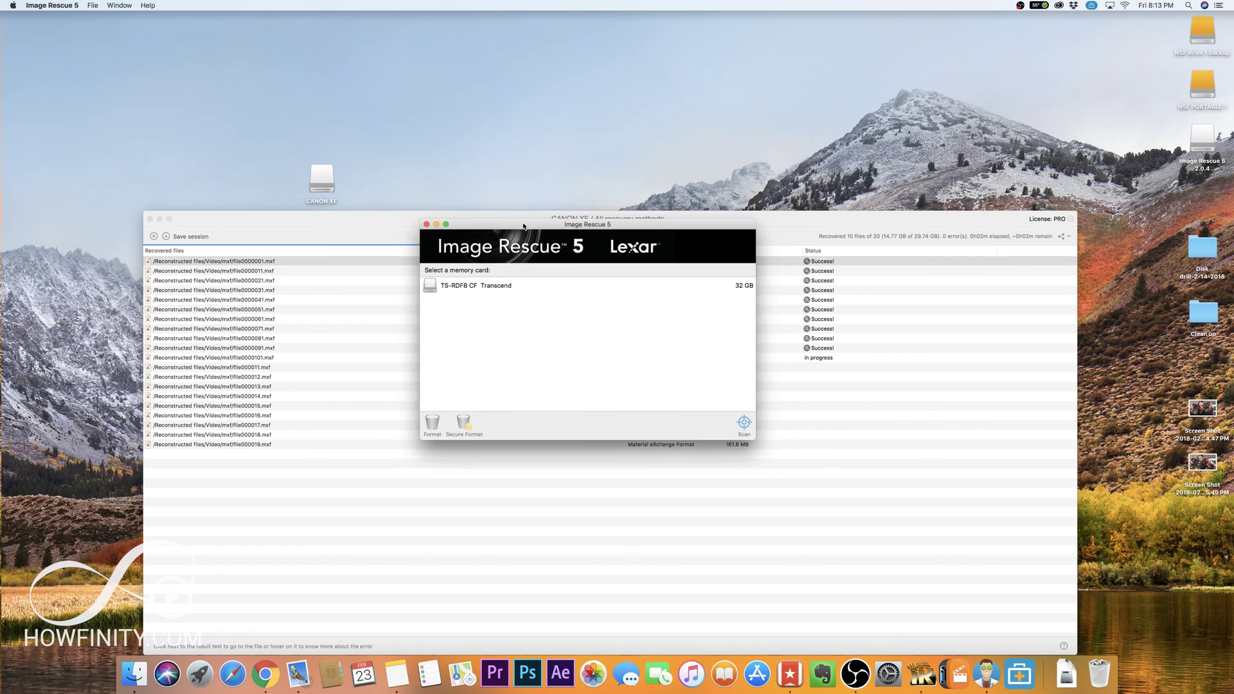
click(479, 288)
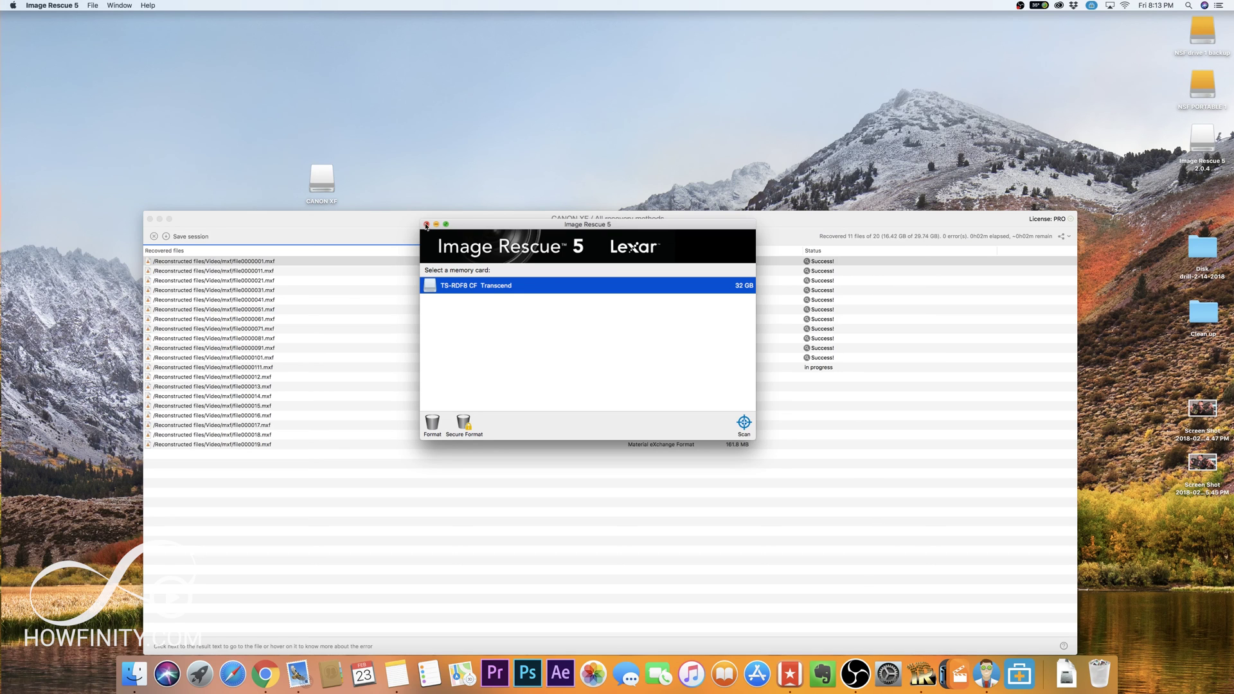
click(426, 226)
- Bring the Disk Drill recovery window back to the front to check progress
drag(389, 226, 380, 223)
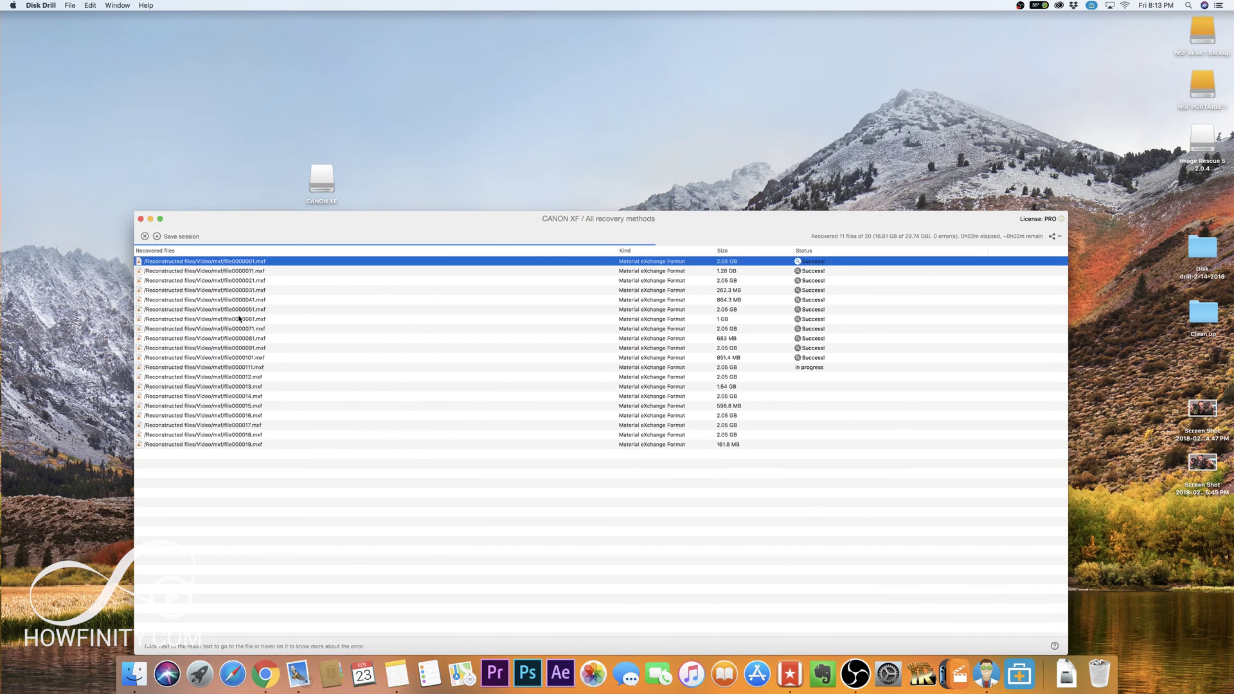